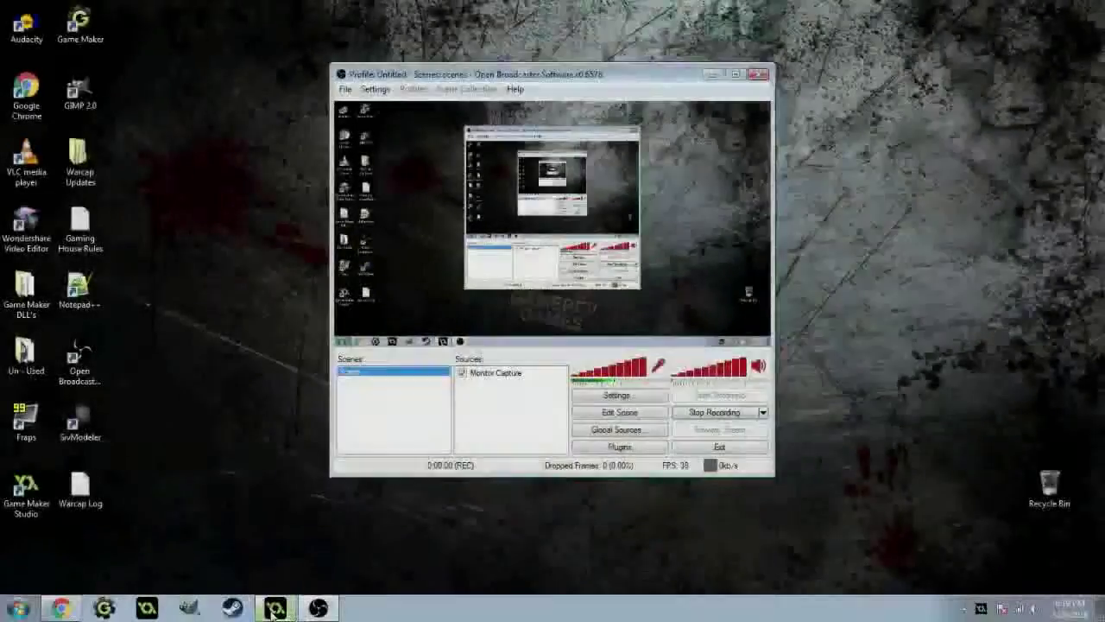
Step: Restore the Agar_io project window from the taskbar
{"action": "left_click", "coordinate": [273, 611]}
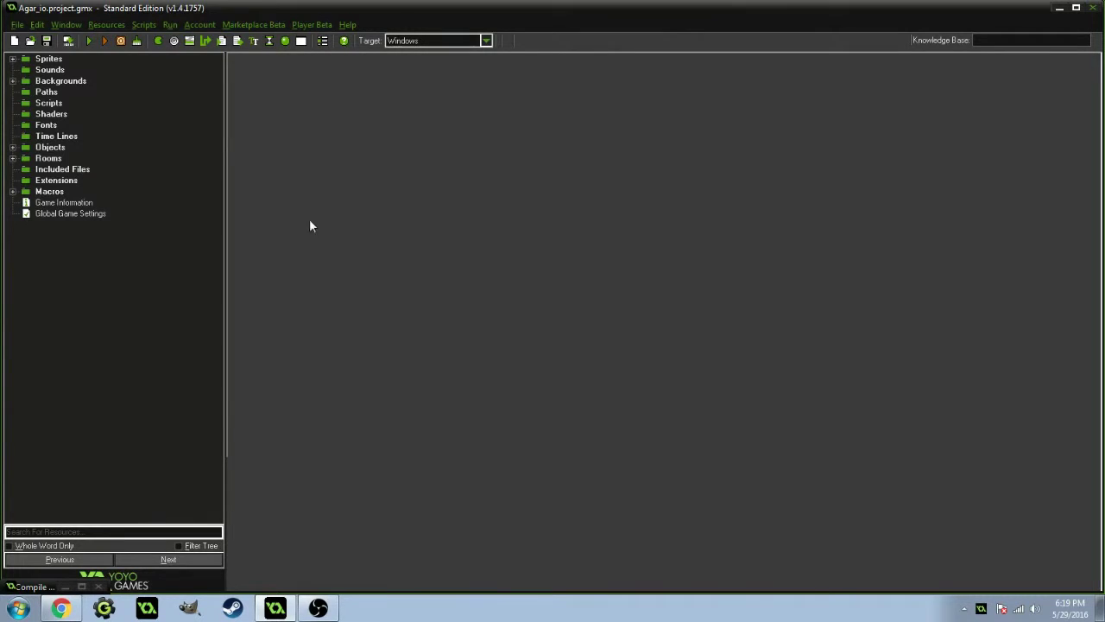
Step: List the objects and sprites, and review spr_Player's 32×32 properties without changing them
{"action": "left_click", "coordinate": [13, 158]}
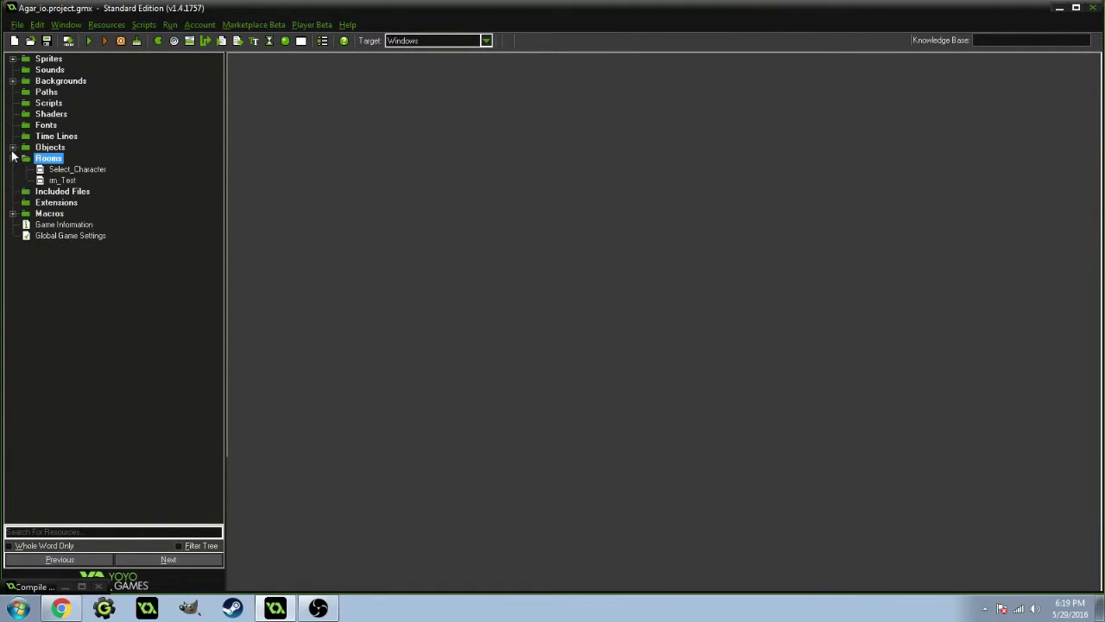
{"action": "left_click", "coordinate": [14, 59]}
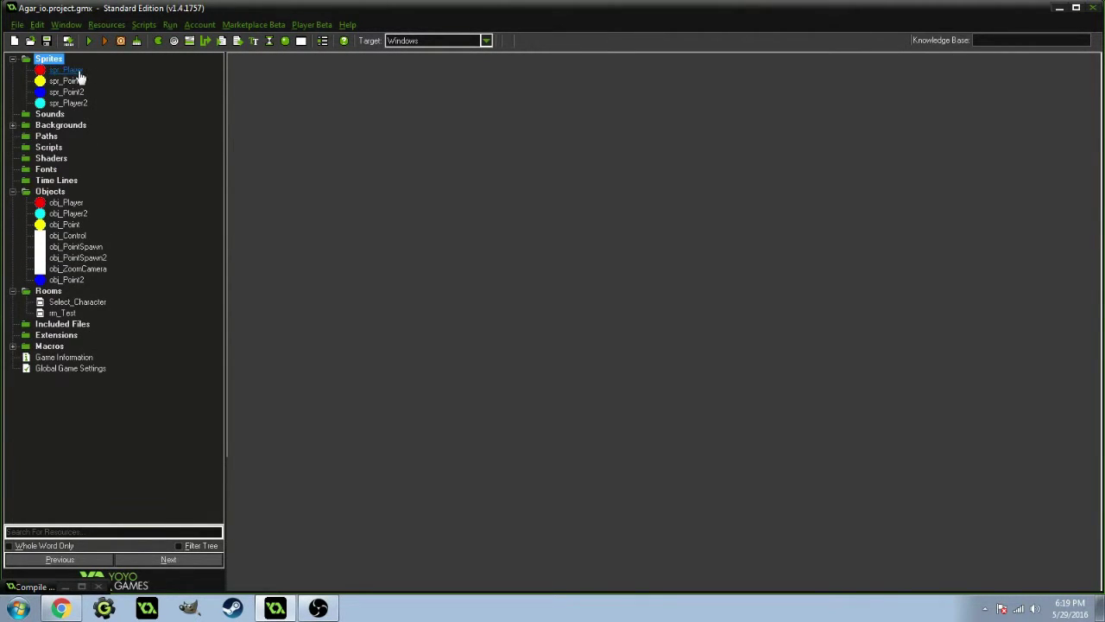
{"action": "double_click", "coordinate": [69, 70]}
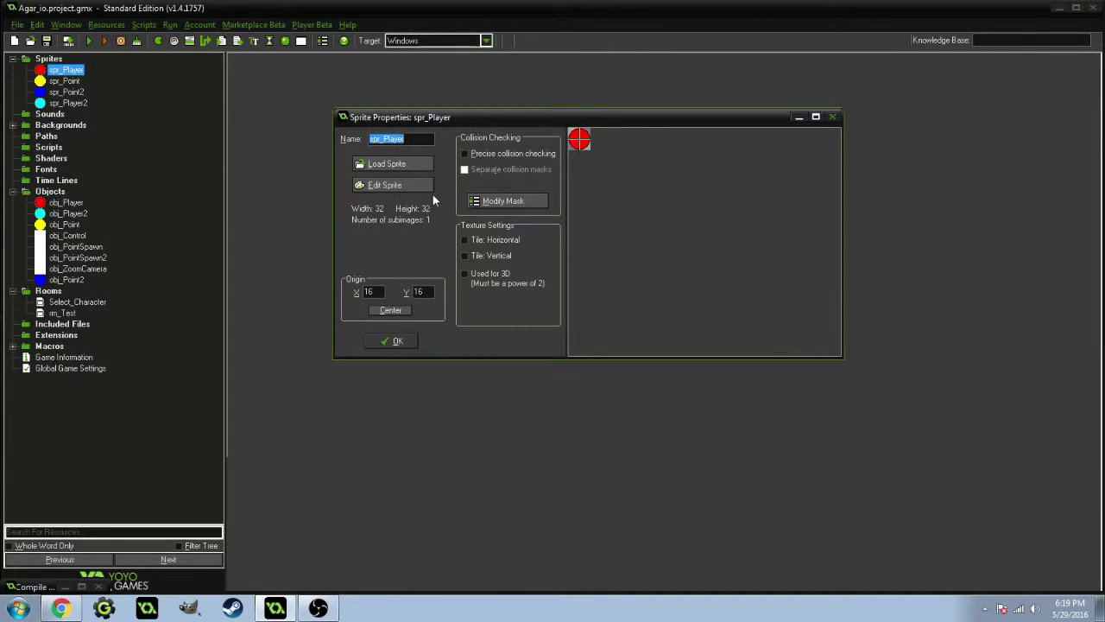
{"action": "left_click", "coordinate": [397, 139]}
{"action": "left_click_drag", "start_coordinate": [424, 138], "coordinate": [369, 148]}
{"action": "left_click", "coordinate": [406, 139]}
{"action": "left_click", "coordinate": [389, 342]}
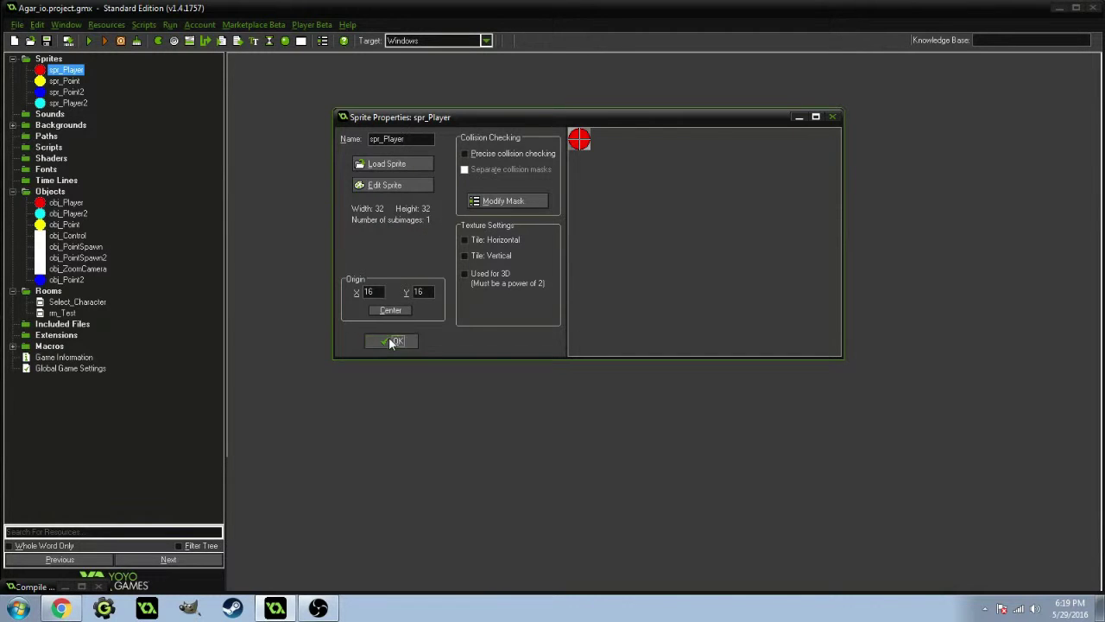
Step: Open obj_Player's Create code and keep its starting mass value at 32
{"action": "left_click", "coordinate": [61, 280]}
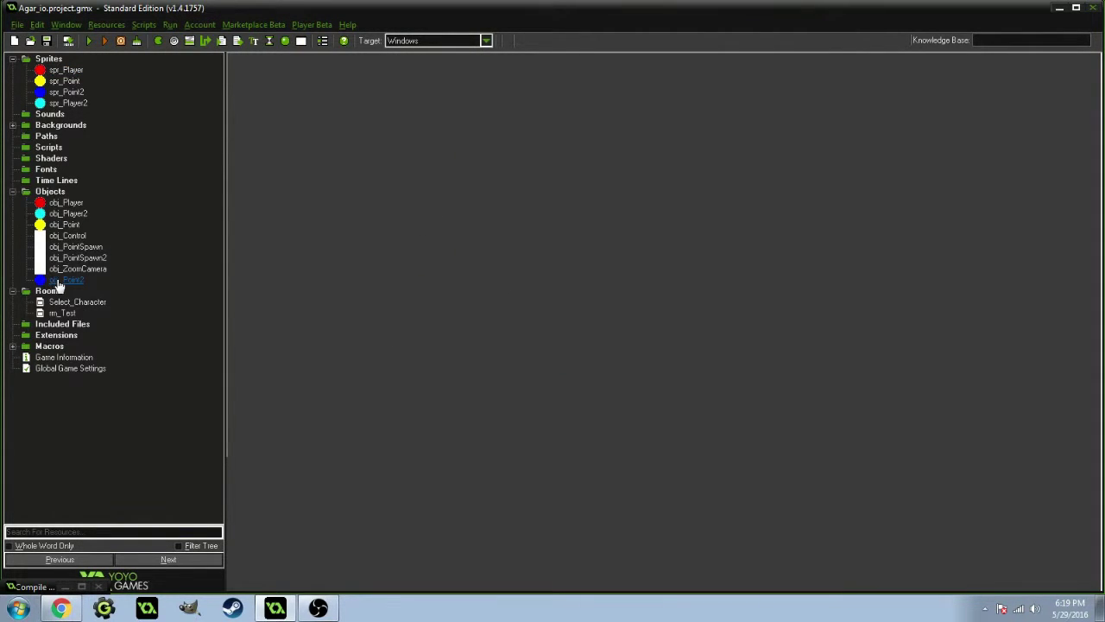
{"action": "double_click", "coordinate": [65, 202]}
{"action": "left_click", "coordinate": [646, 153]}
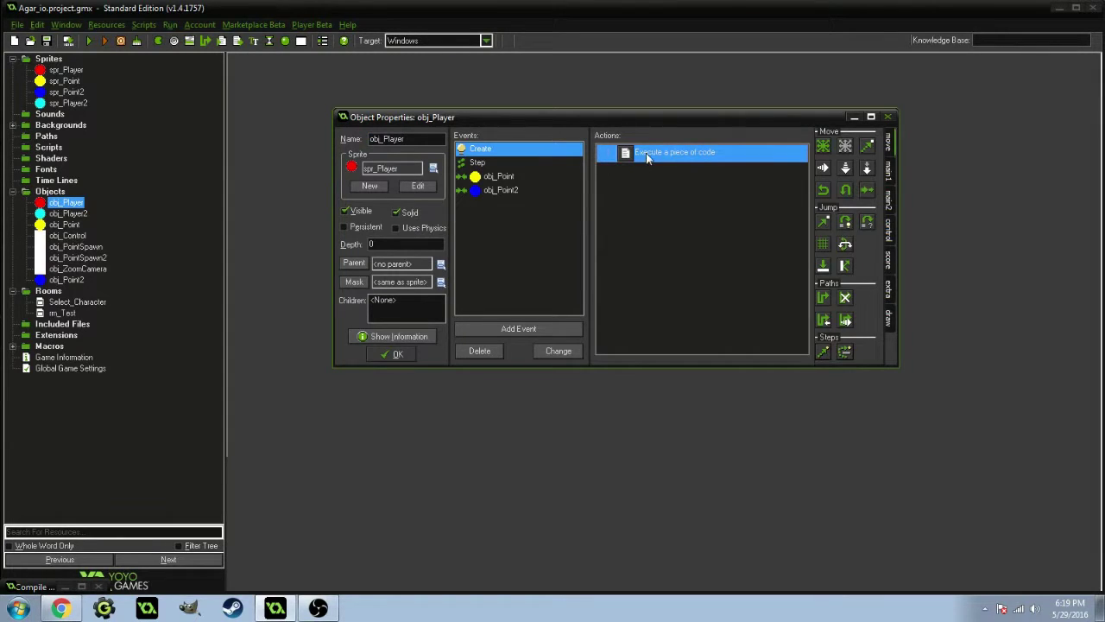
{"action": "double_click", "coordinate": [652, 157]}
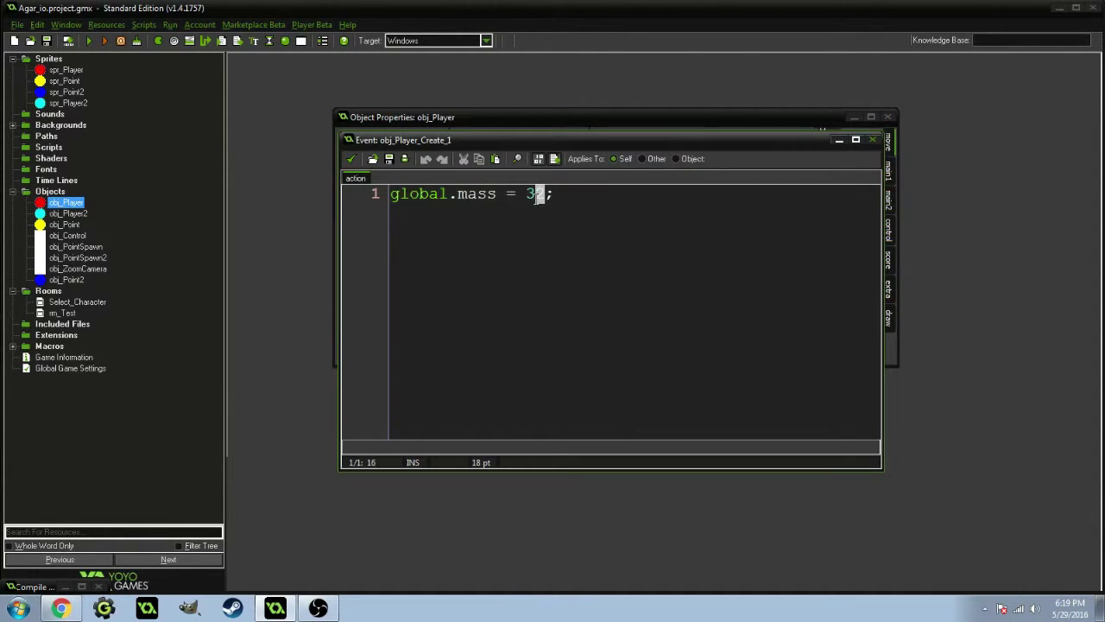
{"action": "left_click_drag", "start_coordinate": [544, 195], "coordinate": [526, 211]}
{"action": "type", "text": "0"}
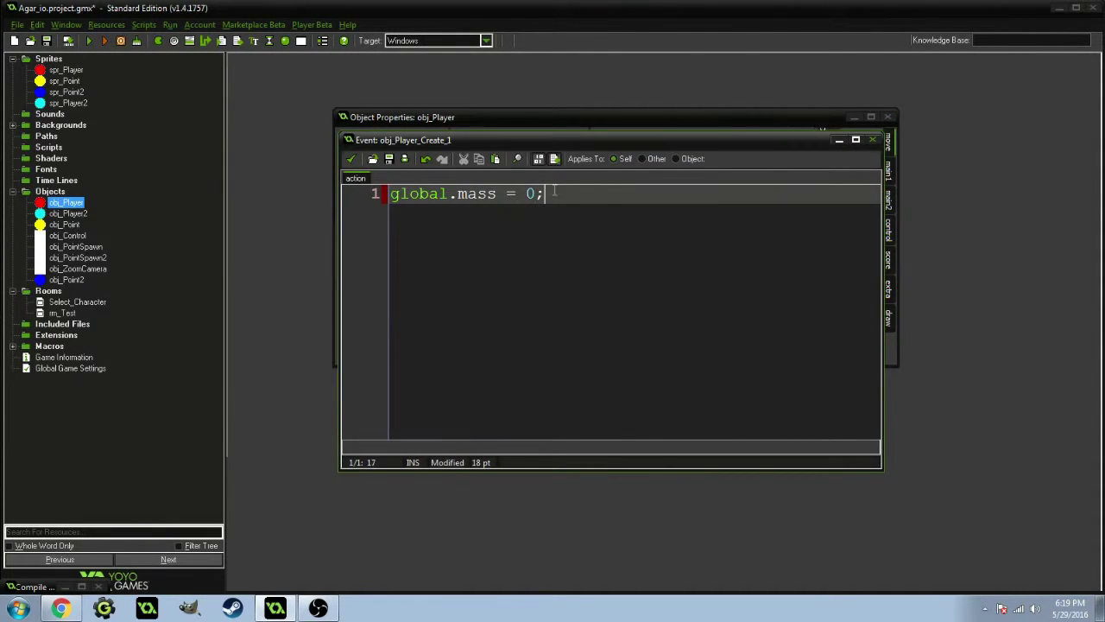
{"action": "left_click", "coordinate": [542, 195]}
{"action": "key", "text": "Left"}
{"action": "key", "text": "BackSpace"}
{"action": "type", "text": "32"}
{"action": "left_click", "coordinate": [575, 196]}
{"action": "left_click", "coordinate": [351, 159]}
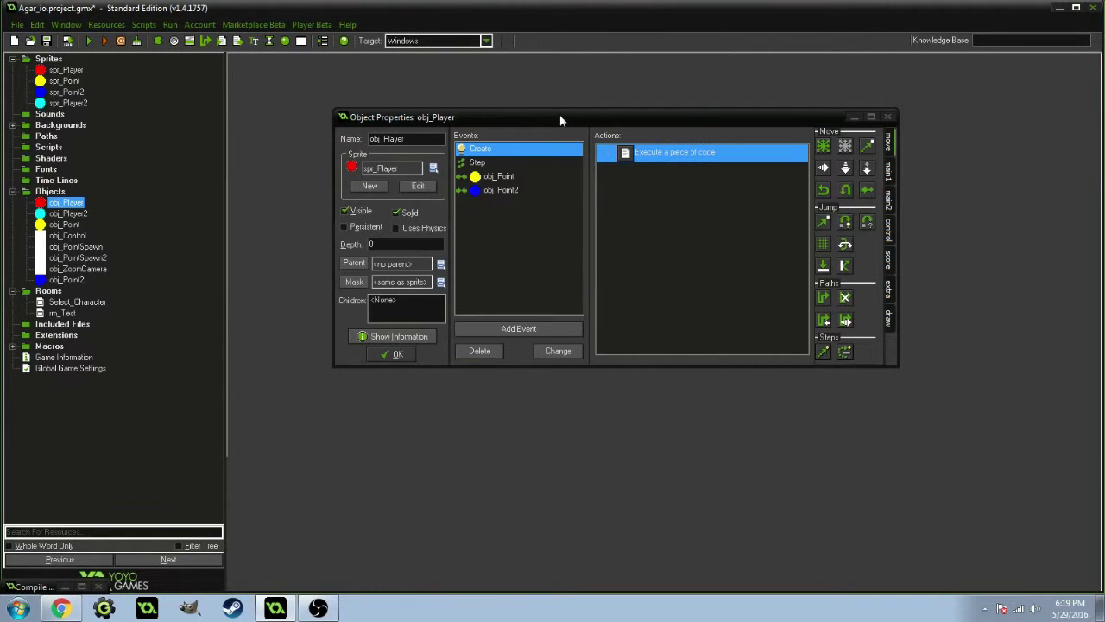
Step: Remove the global. prefix so obj_Player's Create sets instance mass = 32
{"action": "double_click", "coordinate": [658, 154]}
{"action": "left_click_drag", "start_coordinate": [458, 198], "coordinate": [391, 196]}
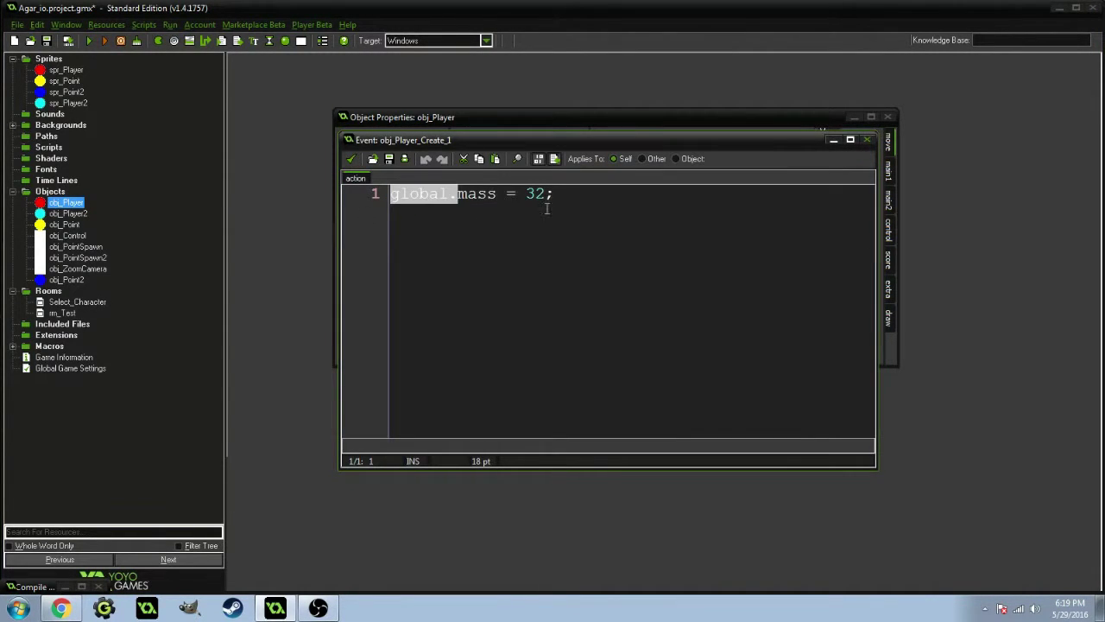
{"action": "key", "text": "BackSpace"}
{"action": "left_click", "coordinate": [571, 197]}
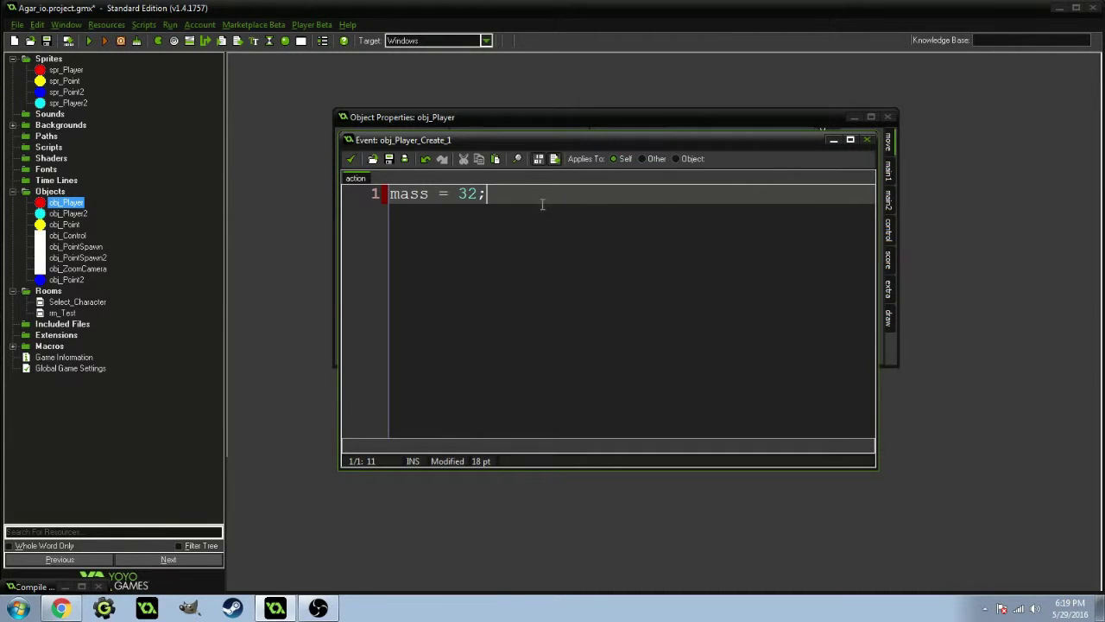
{"action": "left_click", "coordinate": [350, 159]}
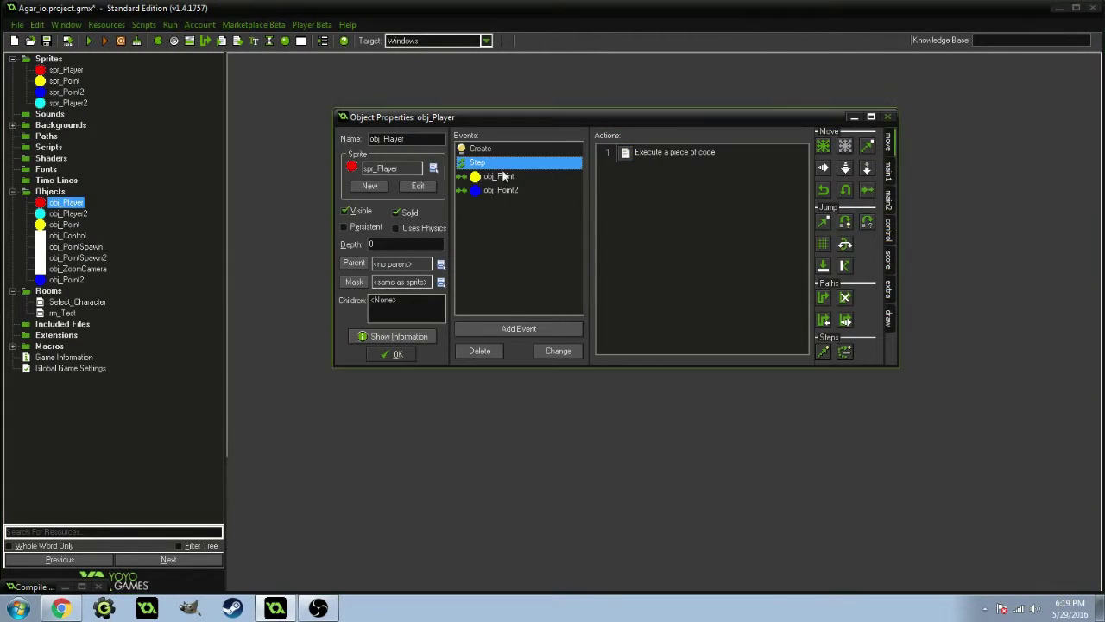
Step: Remove global. from mass in obj_Player's obj_Point and obj_Point2 collision code
{"action": "left_click", "coordinate": [497, 176]}
{"action": "double_click", "coordinate": [640, 159]}
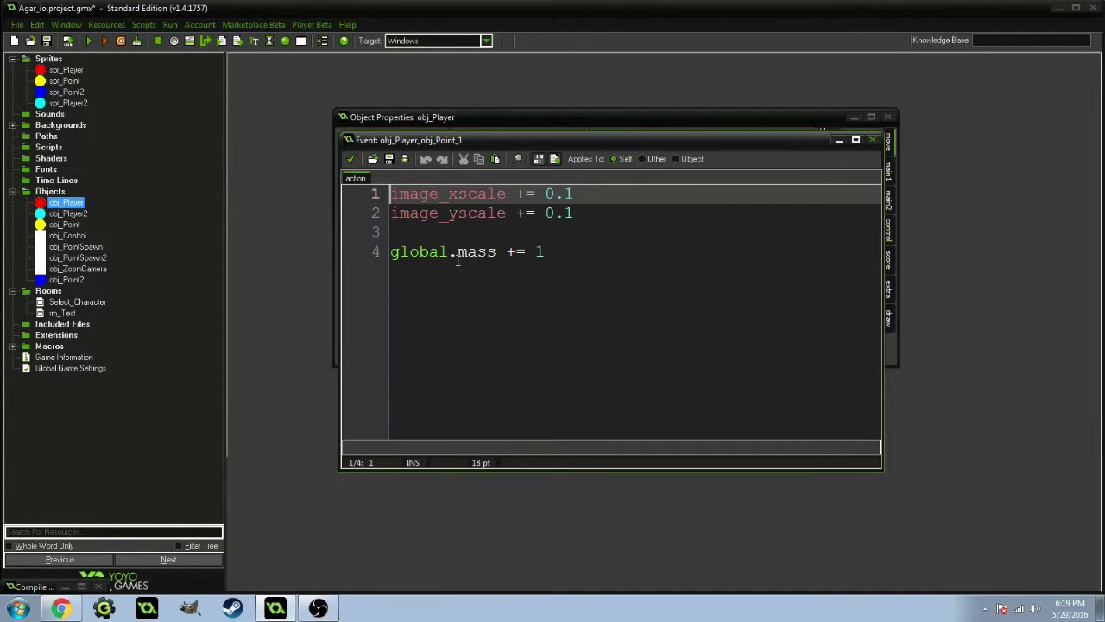
{"action": "left_click_drag", "start_coordinate": [458, 253], "coordinate": [389, 253]}
{"action": "key", "text": "BackSpace"}
{"action": "left_click", "coordinate": [352, 159]}
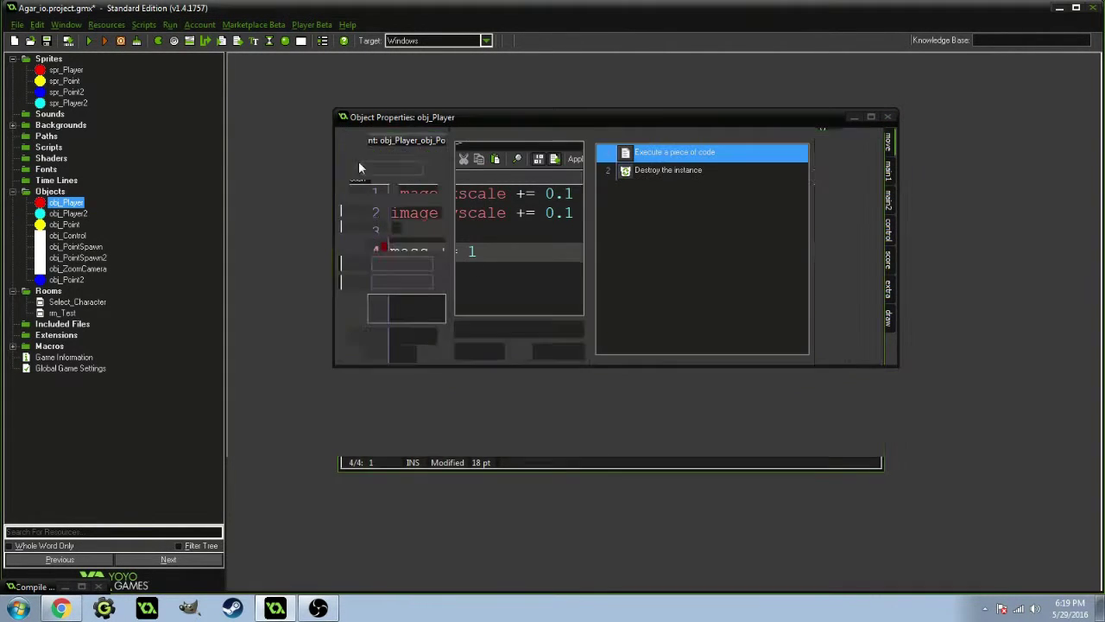
{"action": "left_click", "coordinate": [503, 190]}
{"action": "double_click", "coordinate": [656, 158]}
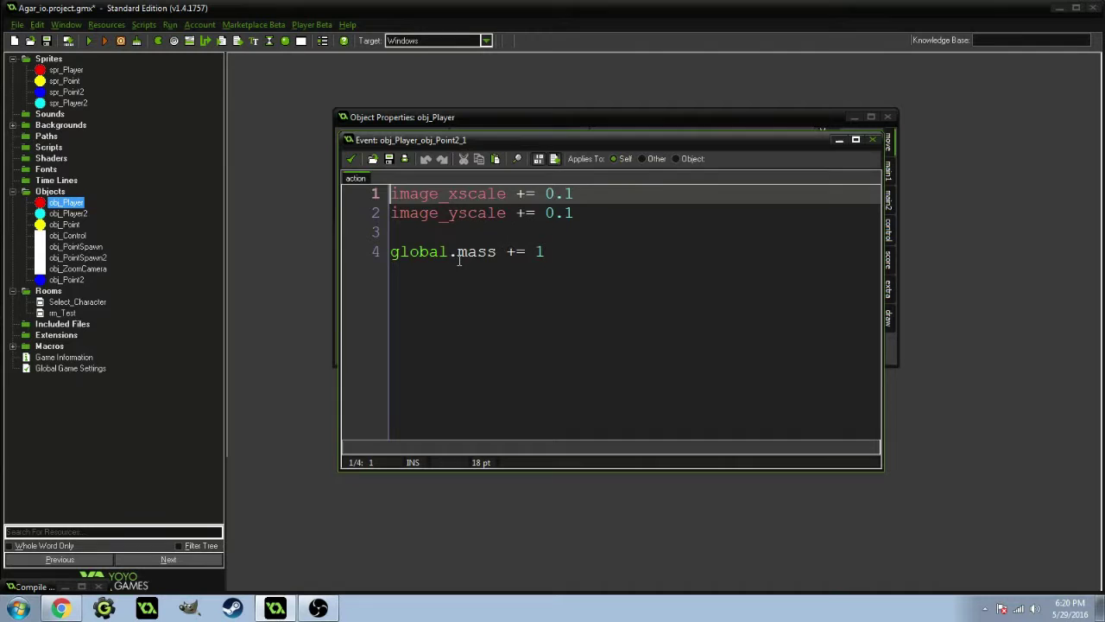
{"action": "left_click_drag", "start_coordinate": [458, 255], "coordinate": [387, 258]}
{"action": "key", "text": "BackSpace"}
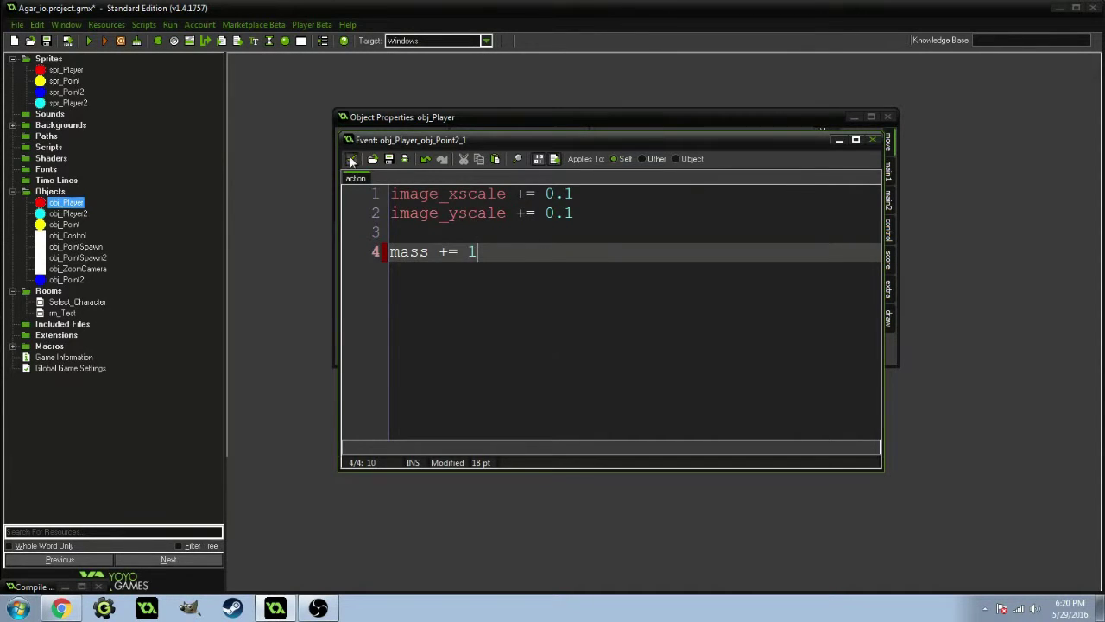
{"action": "left_click", "coordinate": [352, 159]}
Step: In obj_Player2's Create code, rename global.mass to secondMass
{"action": "left_click", "coordinate": [394, 355]}
{"action": "left_click", "coordinate": [74, 225]}
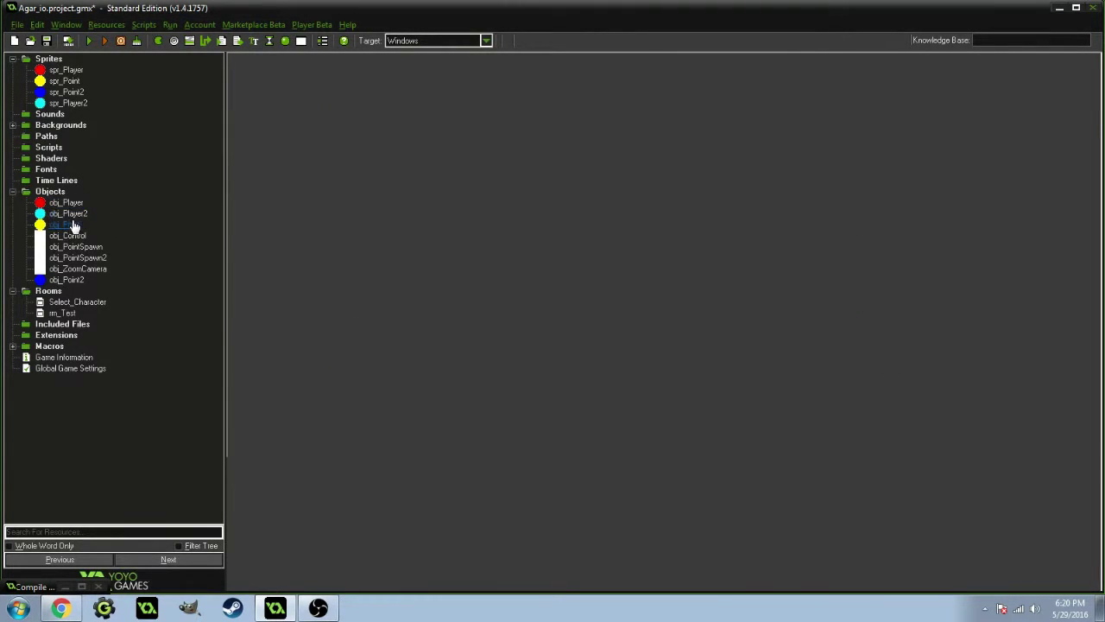
{"action": "double_click", "coordinate": [69, 214]}
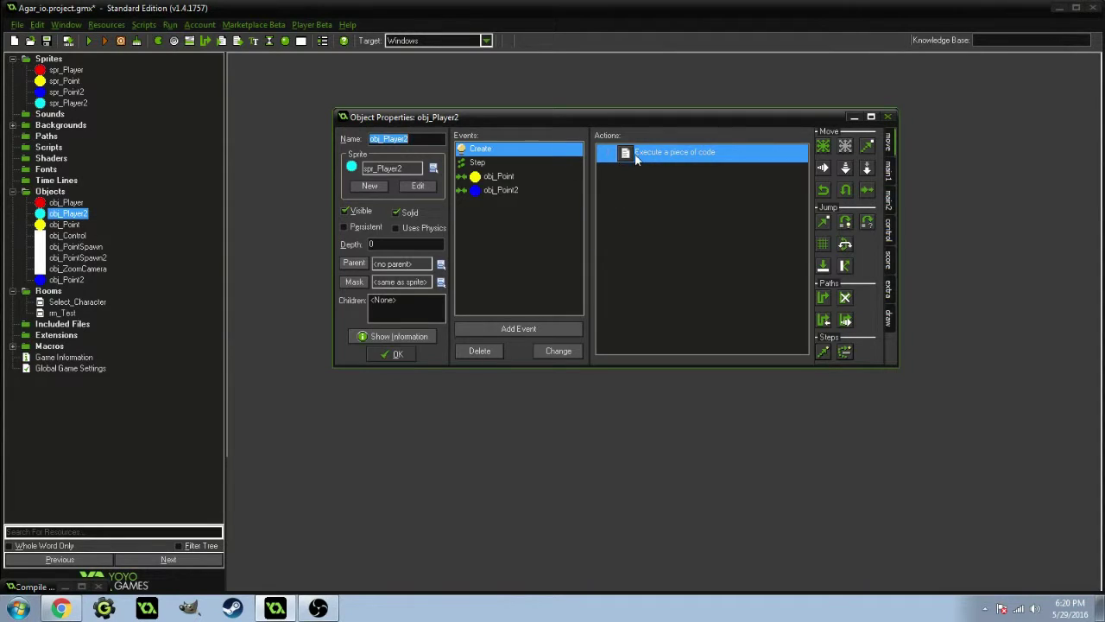
{"action": "double_click", "coordinate": [636, 158]}
{"action": "left_click_drag", "start_coordinate": [458, 194], "coordinate": [390, 195]}
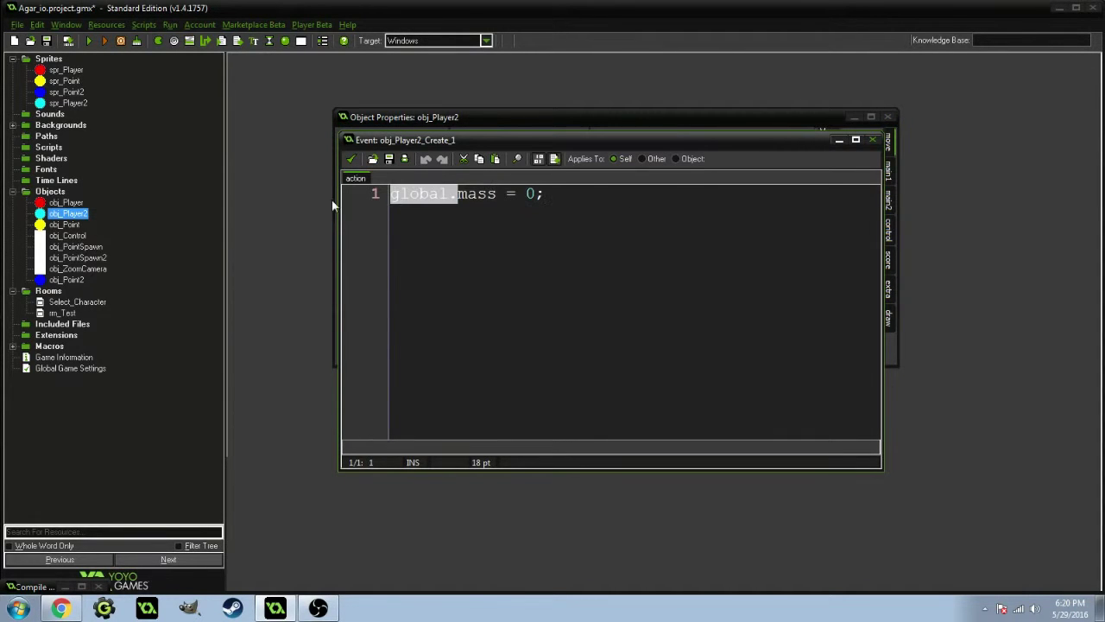
{"action": "key", "text": "BackSpace"}
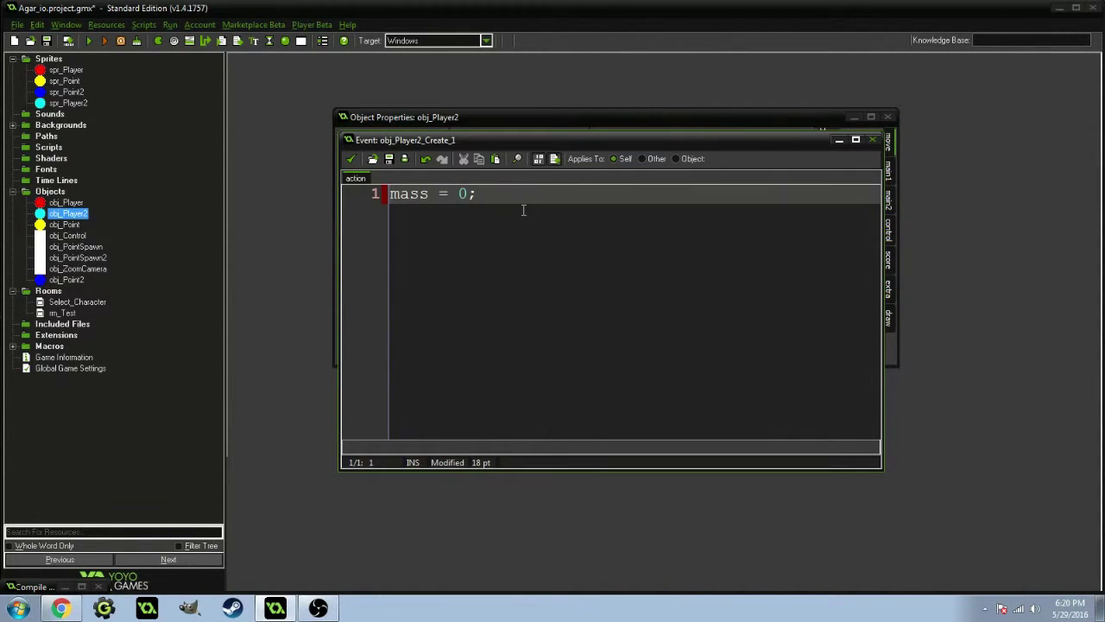
{"action": "type", "text": "op"}
{"action": "type", "text": "osing"}
{"action": "key", "text": "BackSpace"}
{"action": "key", "text": "BackSpace"}
{"action": "key", "text": "BackSpace"}
{"action": "key", "text": "BackSpace"}
{"action": "key", "text": "BackSpace"}
{"action": "key", "text": "BackSpace"}
{"action": "type", "text": "second"}
{"action": "key", "text": "Right"}
{"action": "key", "text": "BackSpace"}
{"action": "type", "text": "M"}
{"action": "key", "text": "Right"}
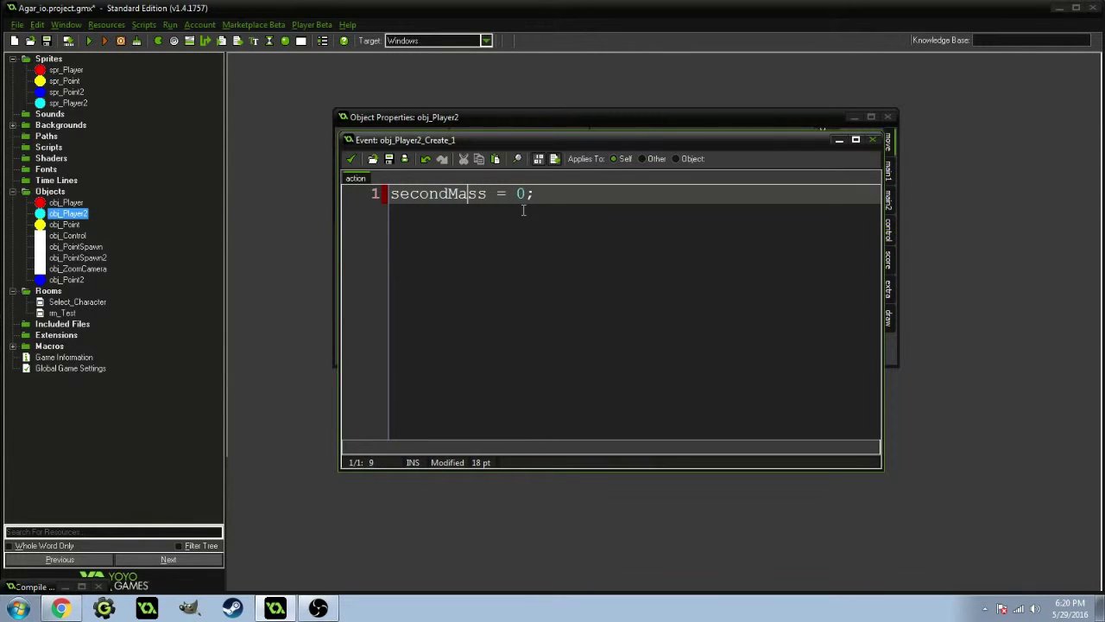
{"action": "key", "text": "End"}
{"action": "left_click", "coordinate": [351, 159]}
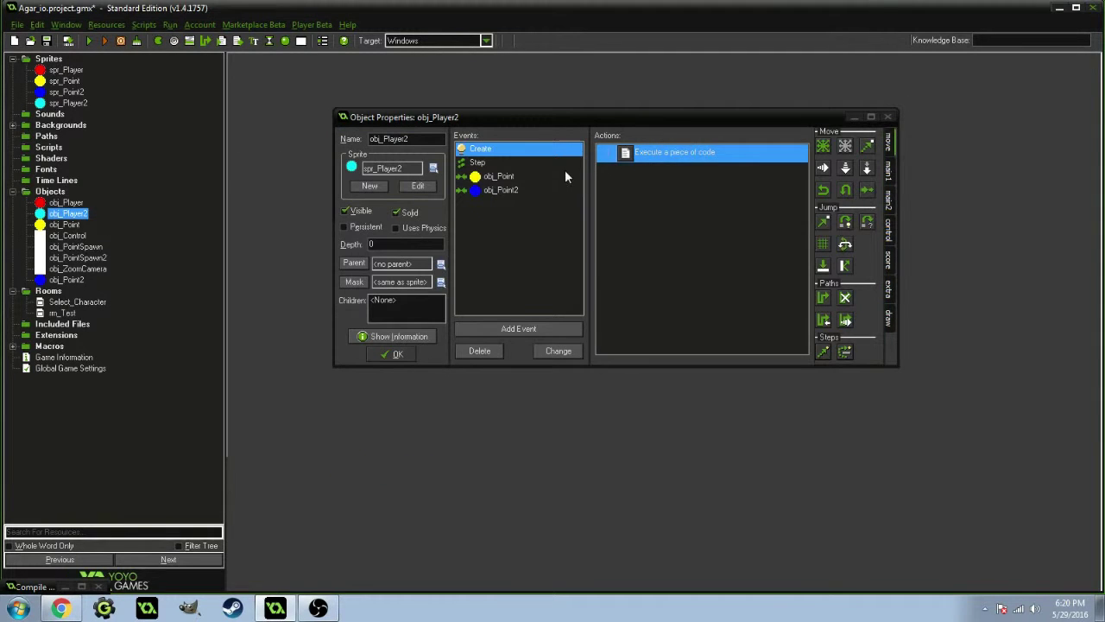
Step: Make obj_Player2's obj_Point collision add to secondMass instead of global.mass
{"action": "left_click", "coordinate": [553, 175]}
{"action": "double_click", "coordinate": [643, 154]}
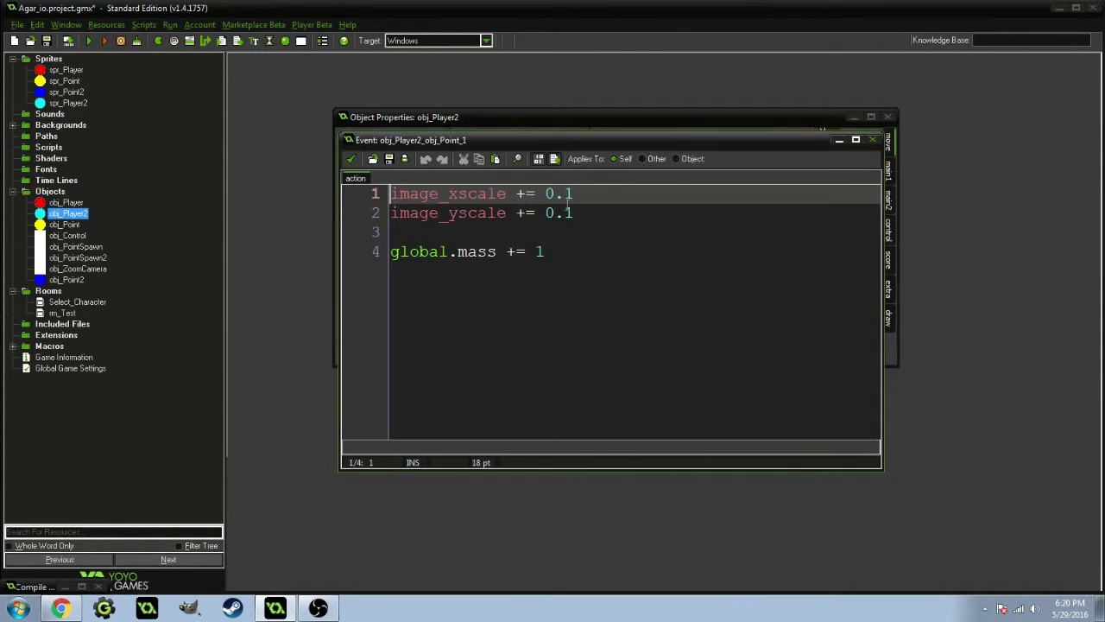
{"action": "left_click_drag", "start_coordinate": [457, 263], "coordinate": [390, 259]}
{"action": "type", "text": "s"}
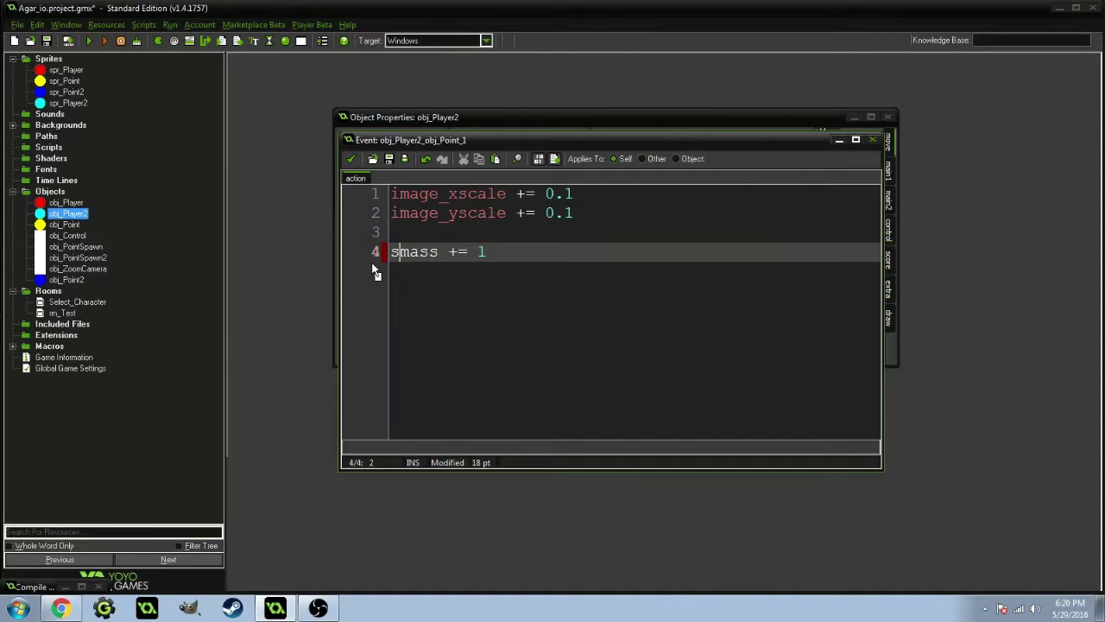
{"action": "type", "text": "econd"}
{"action": "key", "text": "Delete"}
{"action": "type", "text": "M"}
{"action": "left_click", "coordinate": [351, 159]}
Step: Rewrite obj_Player2's obj_Point2 collision code to add 1 to secondMass
{"action": "left_click", "coordinate": [538, 190]}
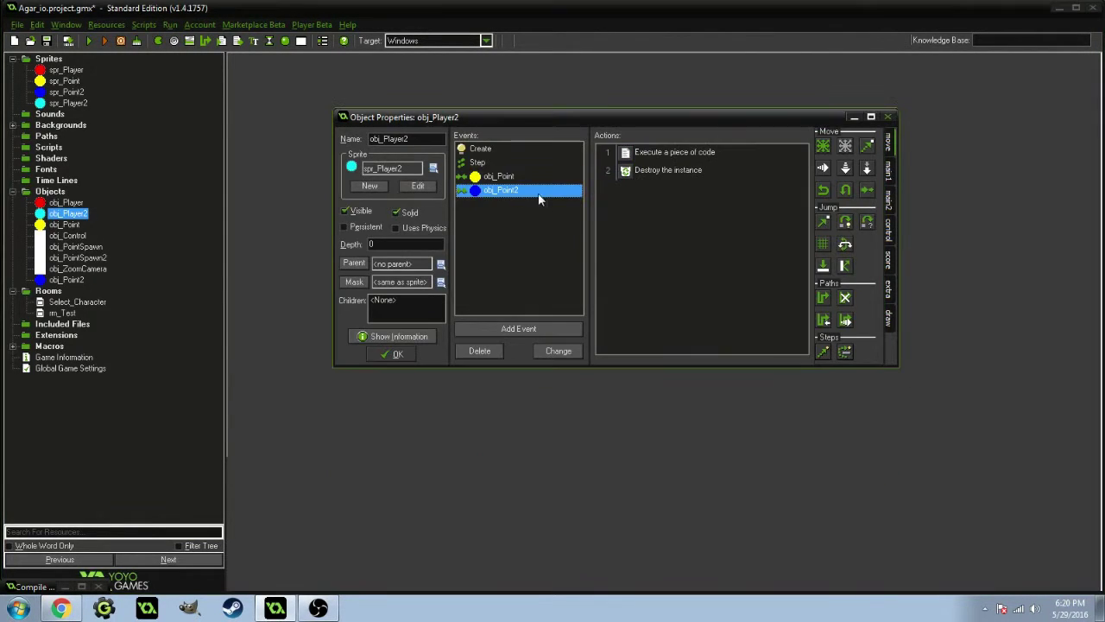
{"action": "left_click", "coordinate": [634, 153]}
{"action": "double_click", "coordinate": [635, 153]}
{"action": "left_click", "coordinate": [466, 253]}
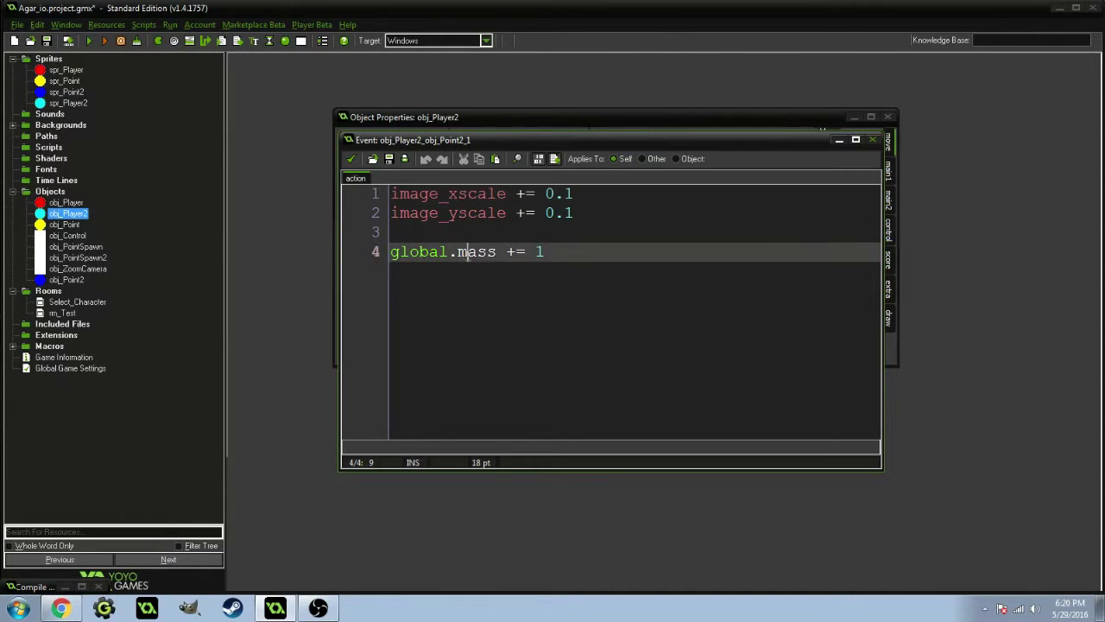
{"action": "key", "text": "BackSpace"}
{"action": "type", "text": "M"}
{"action": "key", "text": "Left"}
{"action": "key", "text": "Left"}
{"action": "key", "text": "BackSpace"}
{"action": "key", "text": "BackSpace"}
{"action": "key", "text": "BackSpace"}
{"action": "key", "text": "BackSpace"}
{"action": "key", "text": "BackSpace"}
{"action": "key", "text": "BackSpace"}
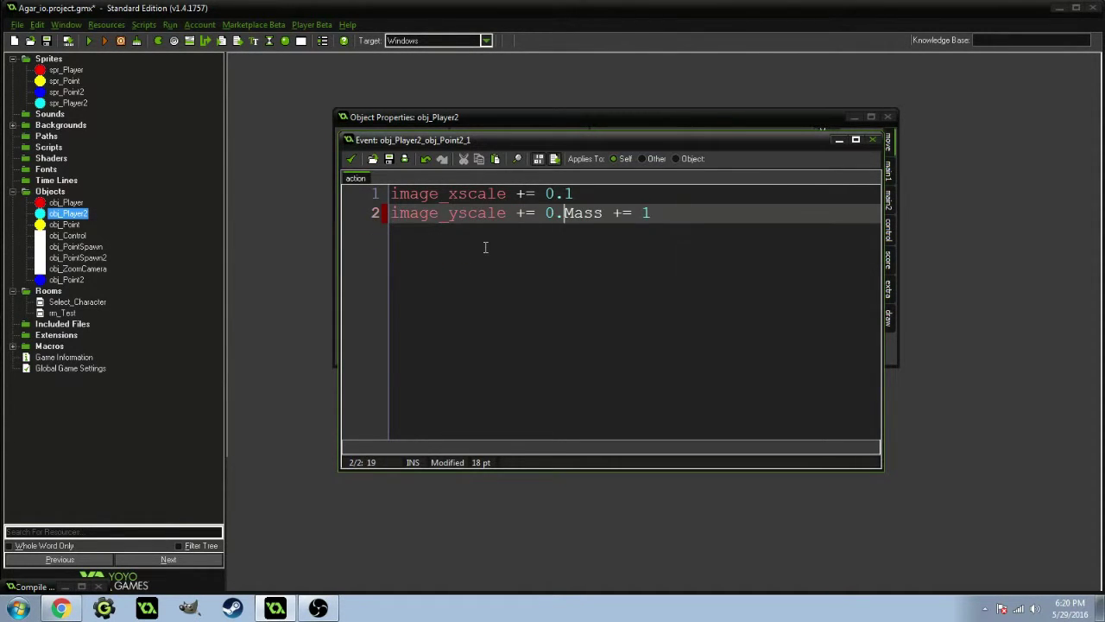
{"action": "type", "text": "1"}
{"action": "key", "text": "Return"}
{"action": "key", "text": "Return"}
{"action": "type", "text": "s"}
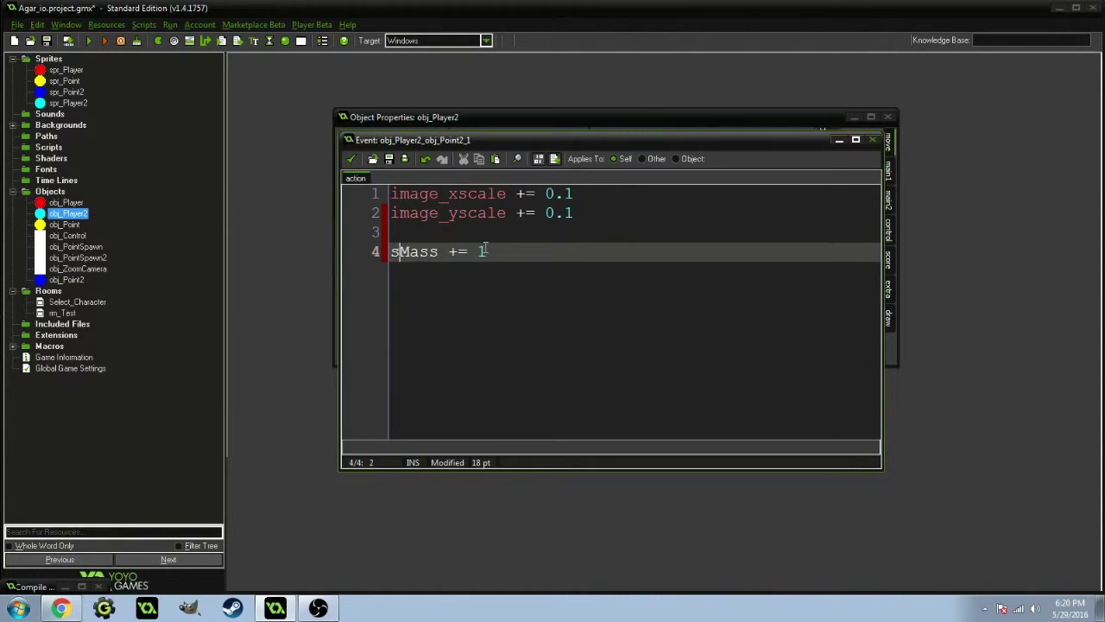
{"action": "type", "text": "econd"}
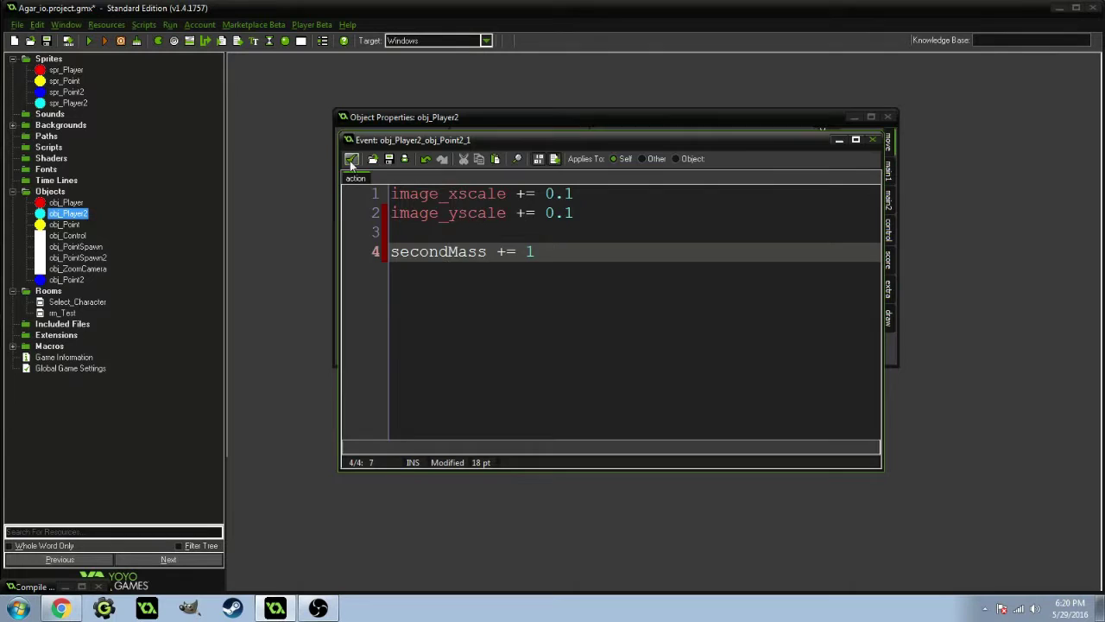
{"action": "left_click", "coordinate": [351, 159]}
Step: Give obj_Player a collision event with obj_Player2 holding an Execute Code action
{"action": "left_click", "coordinate": [391, 354]}
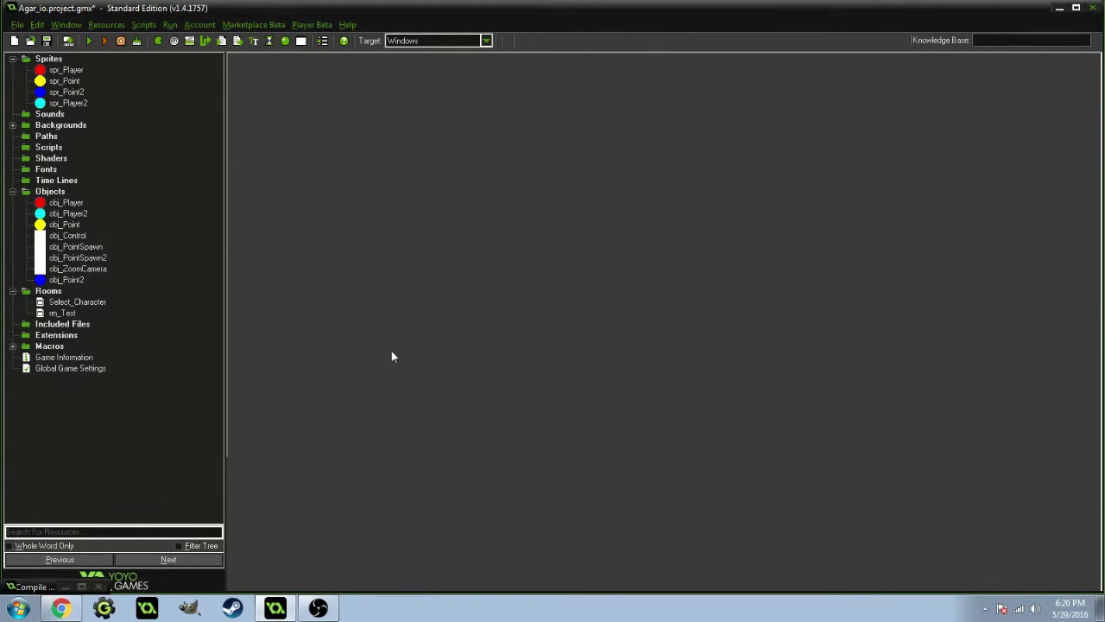
{"action": "double_click", "coordinate": [69, 203]}
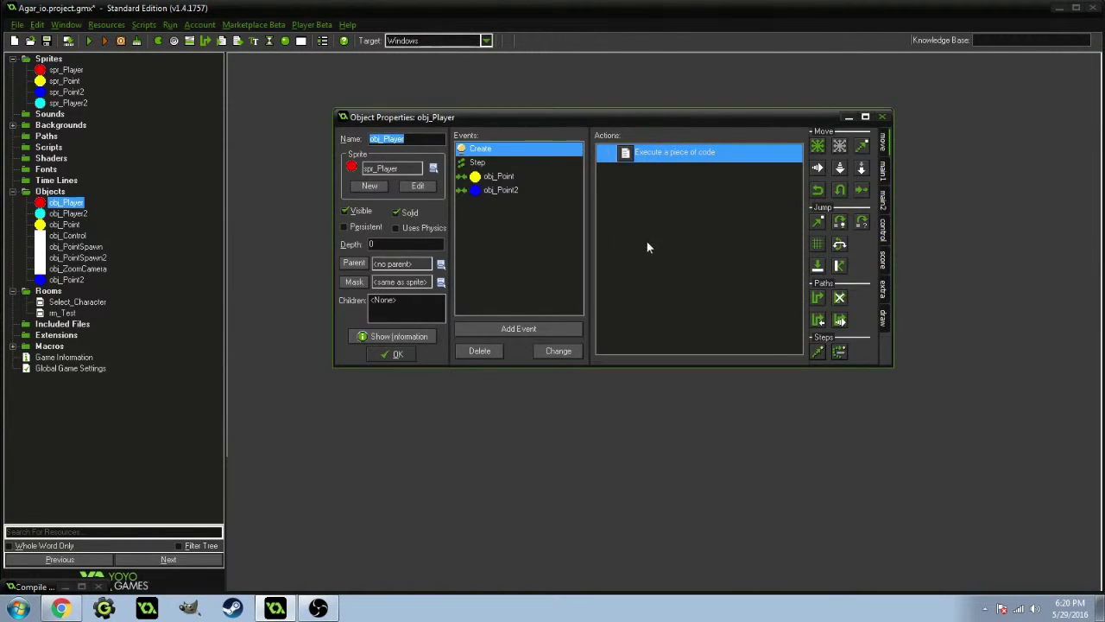
{"action": "left_click", "coordinate": [515, 327]}
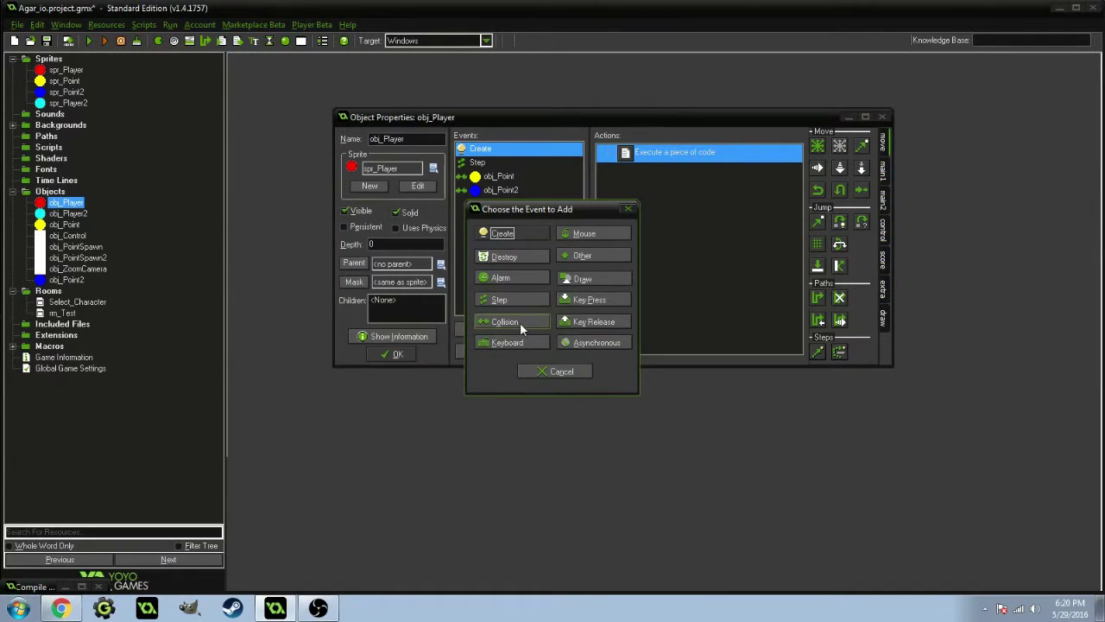
{"action": "left_click", "coordinate": [520, 322]}
{"action": "left_click", "coordinate": [574, 352]}
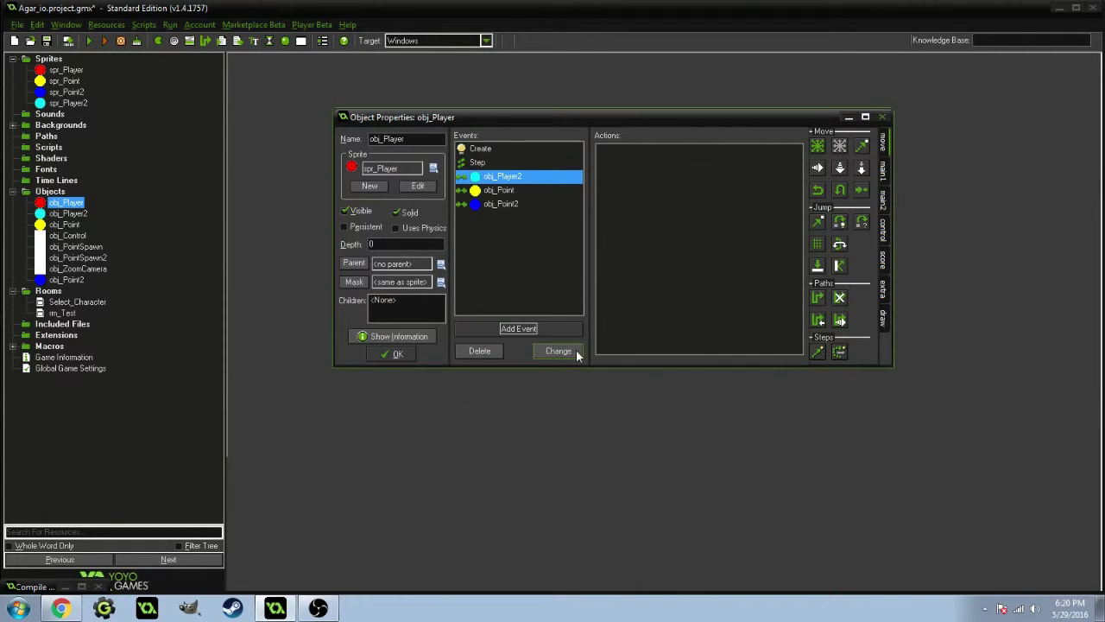
{"action": "left_click", "coordinate": [883, 229]}
{"action": "left_click_drag", "start_coordinate": [824, 278], "coordinate": [724, 246]}
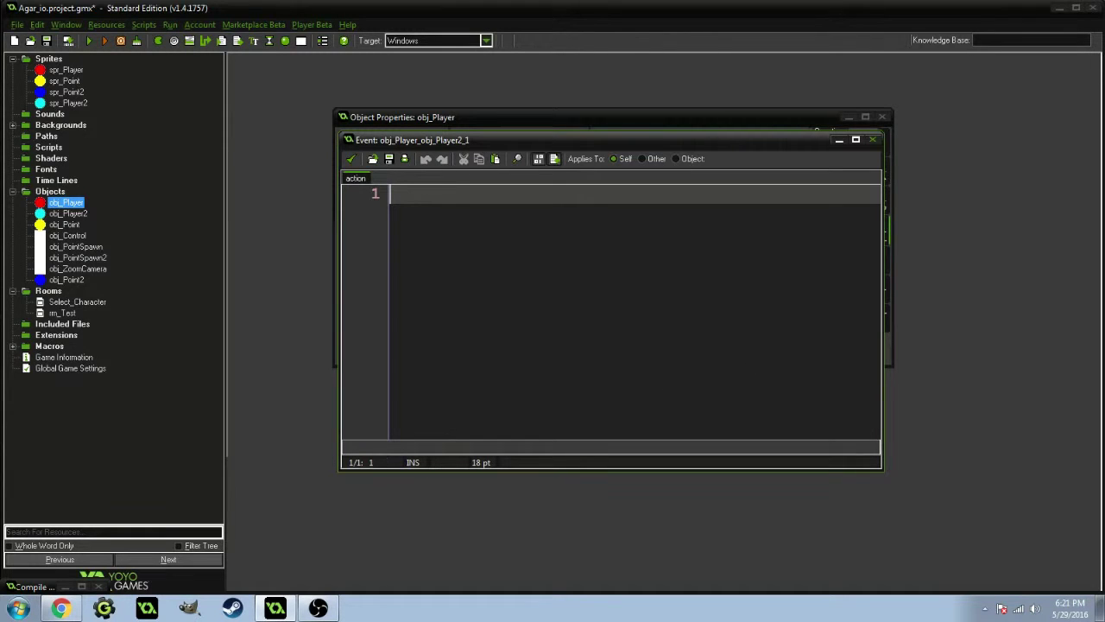
Step: Make obj_Player2's Create declare global.secondMass, then check its Step code
{"action": "double_click", "coordinate": [68, 213]}
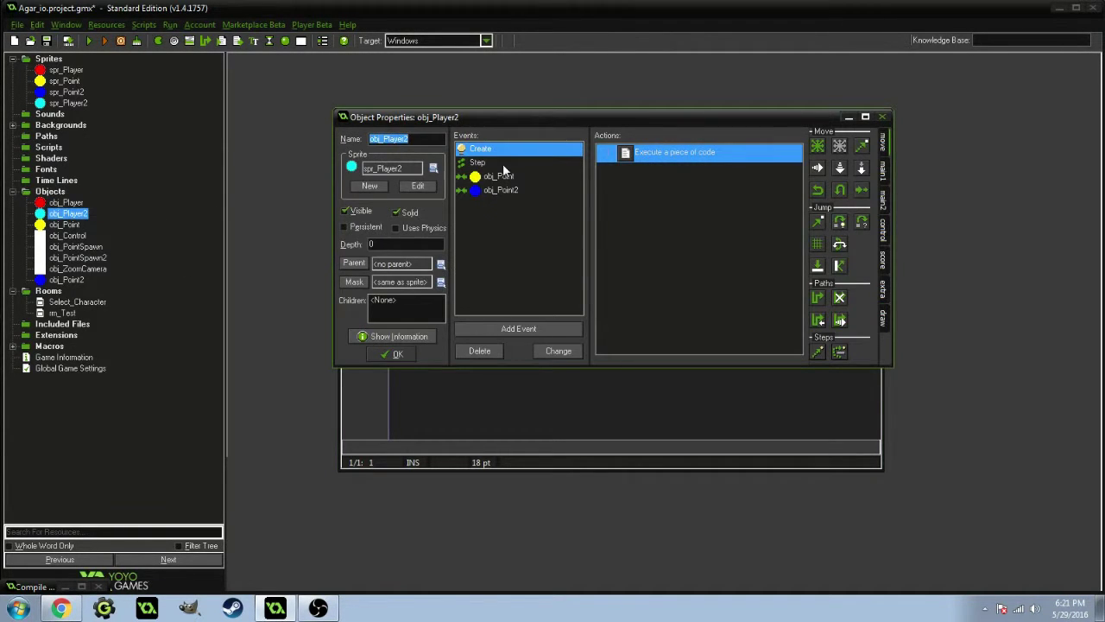
{"action": "double_click", "coordinate": [628, 155]}
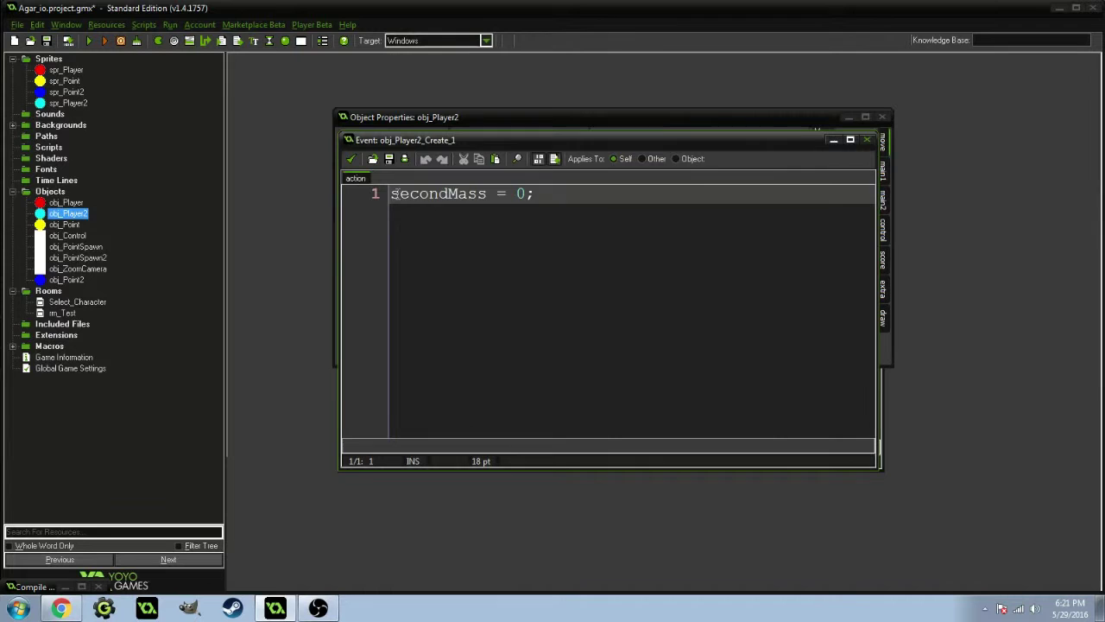
{"action": "type", "text": "global."}
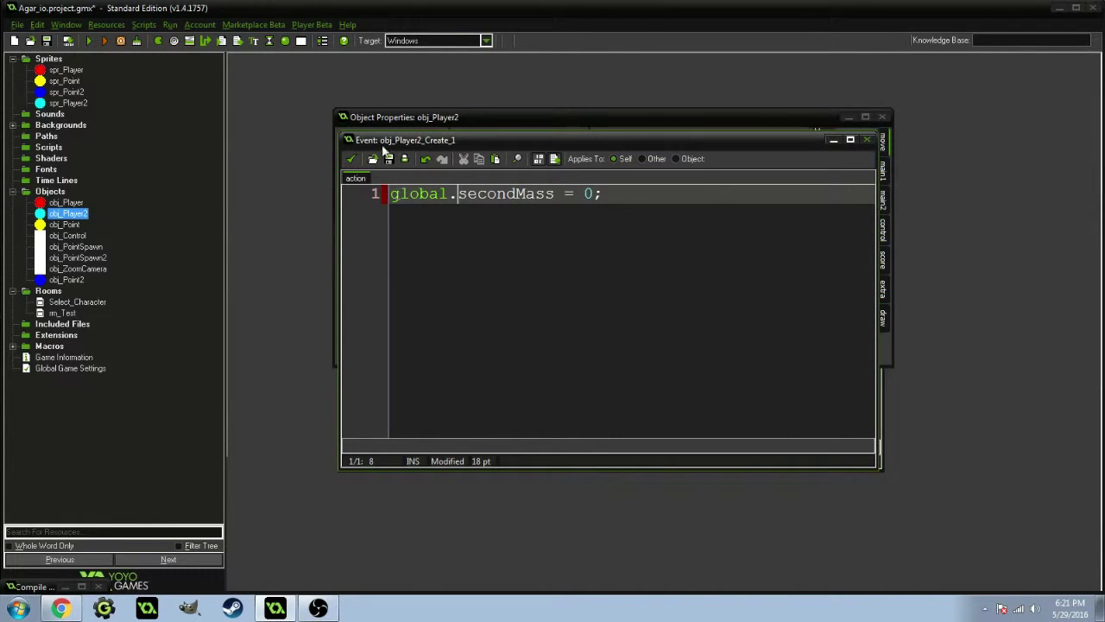
{"action": "left_click", "coordinate": [350, 158]}
{"action": "left_click", "coordinate": [511, 164]}
{"action": "double_click", "coordinate": [627, 157]}
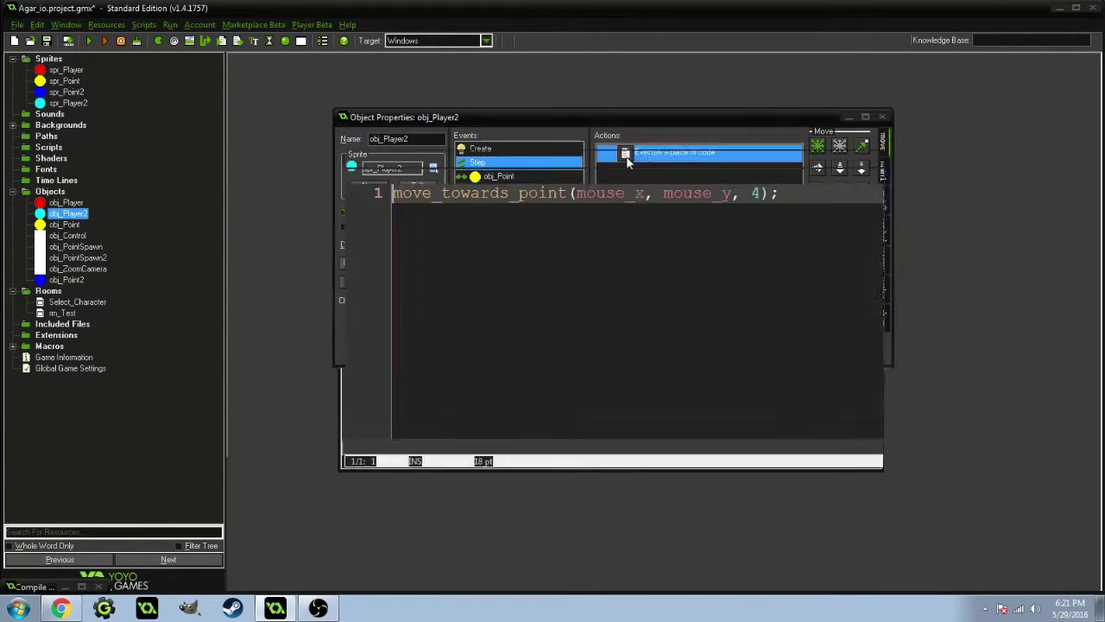
Step: Prefix secondMass with global. in obj_Player2's obj_Point collision code
{"action": "left_click", "coordinate": [351, 161]}
{"action": "left_click", "coordinate": [499, 176]}
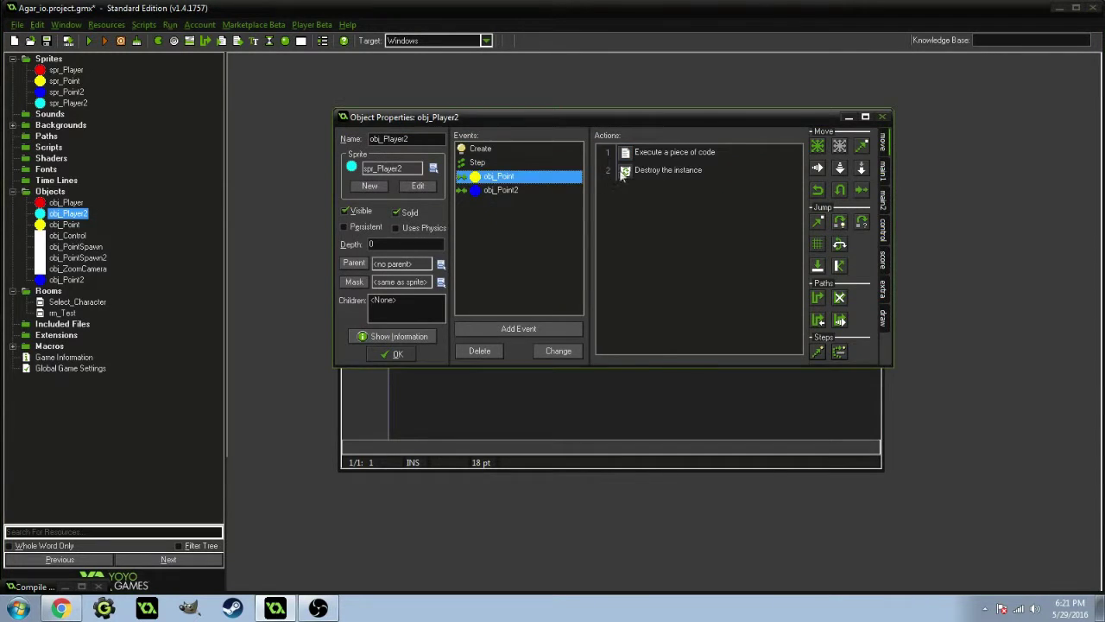
{"action": "double_click", "coordinate": [635, 170]}
{"action": "left_click", "coordinate": [476, 403]}
{"action": "double_click", "coordinate": [656, 156]}
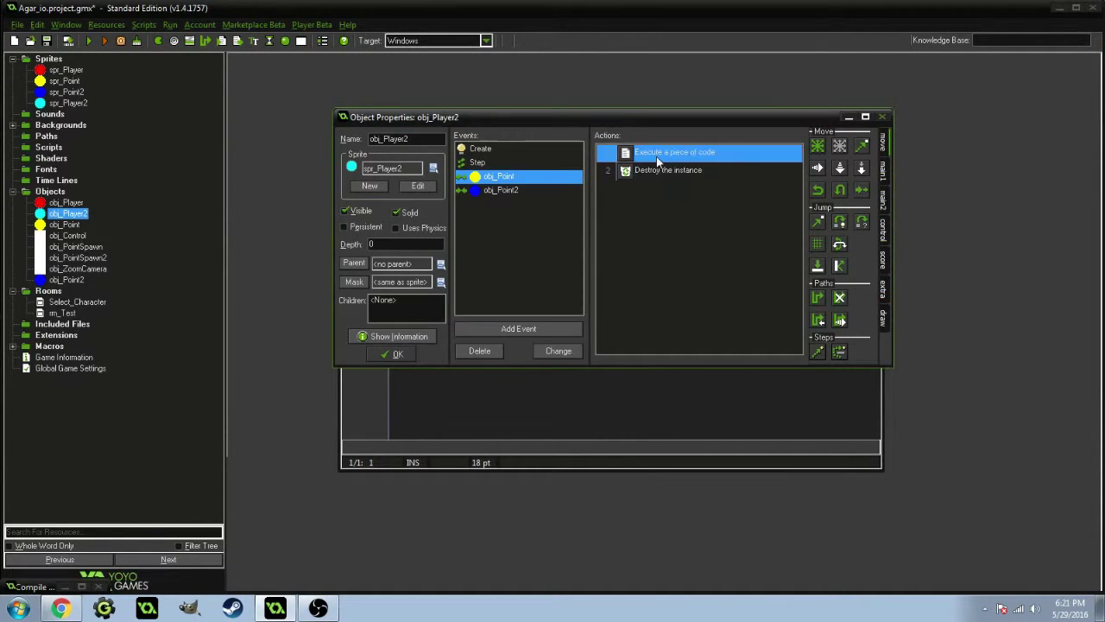
{"action": "left_click", "coordinate": [390, 259]}
{"action": "type", "text": "glo"}
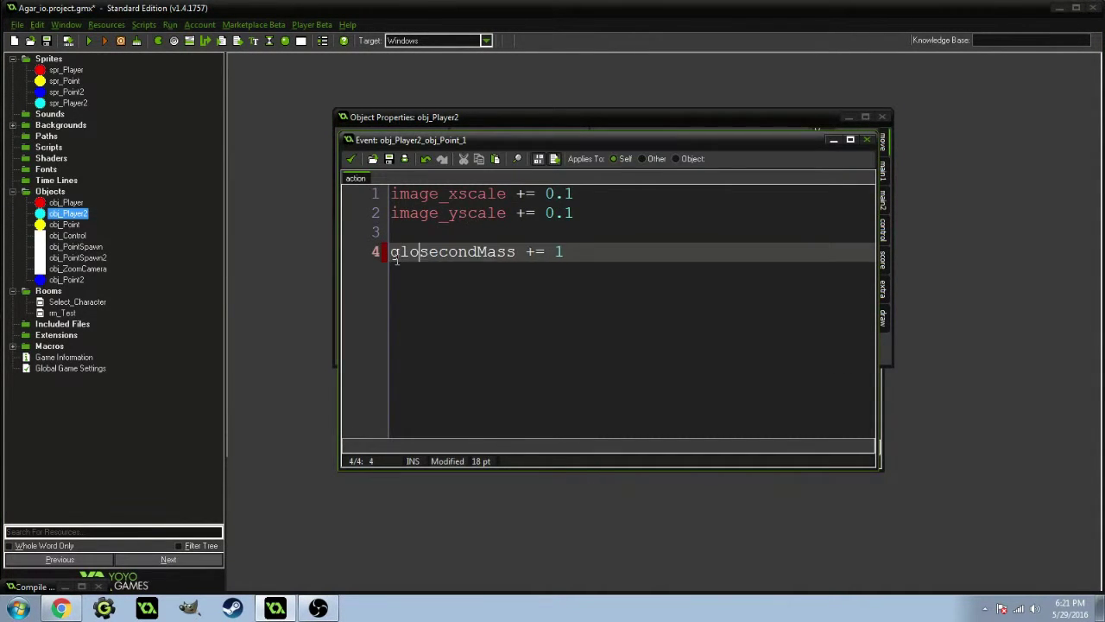
{"action": "type", "text": "bal."}
{"action": "left_click", "coordinate": [351, 159]}
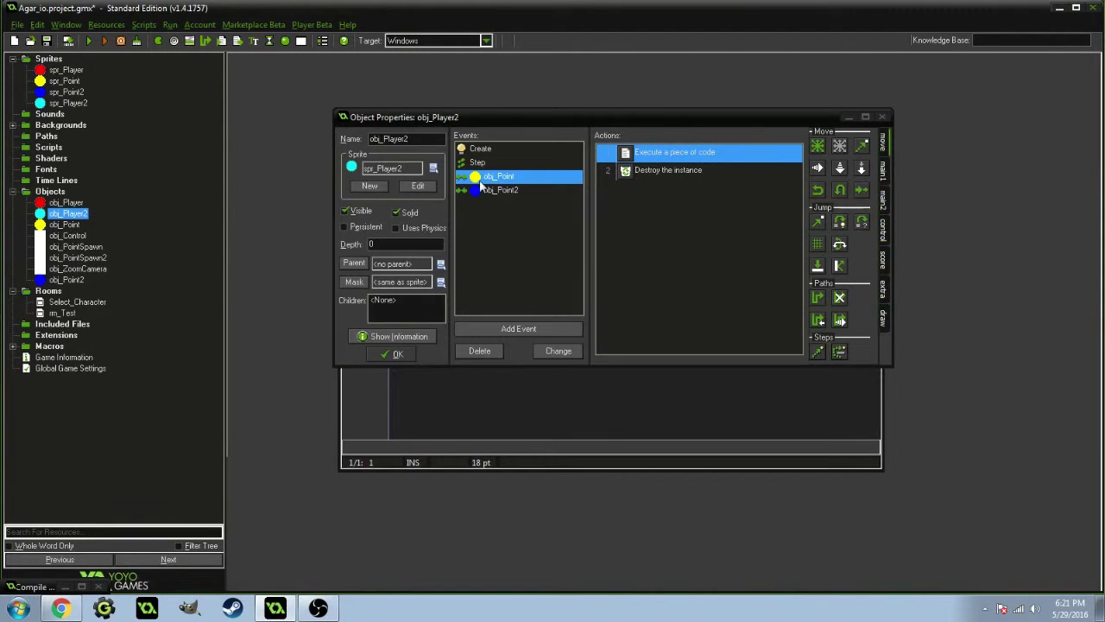
Step: Update the obj_Point2 collision code's secondMass line and close obj_Player2's properties
{"action": "left_click", "coordinate": [499, 190]}
{"action": "double_click", "coordinate": [656, 154]}
{"action": "left_click", "coordinate": [385, 252]}
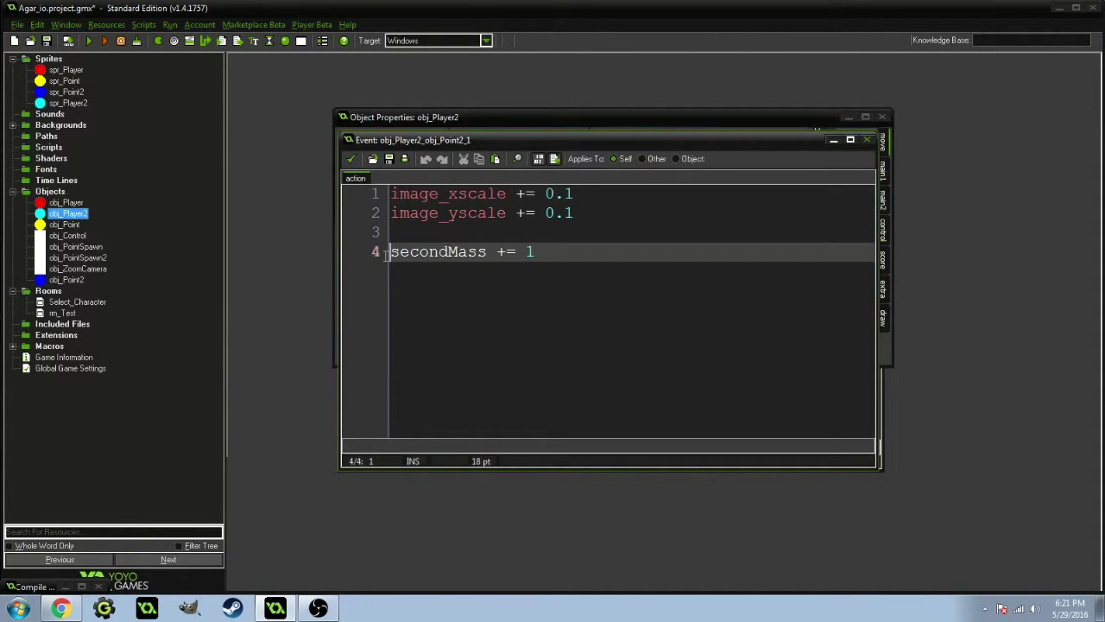
{"action": "type", "text": "global."}
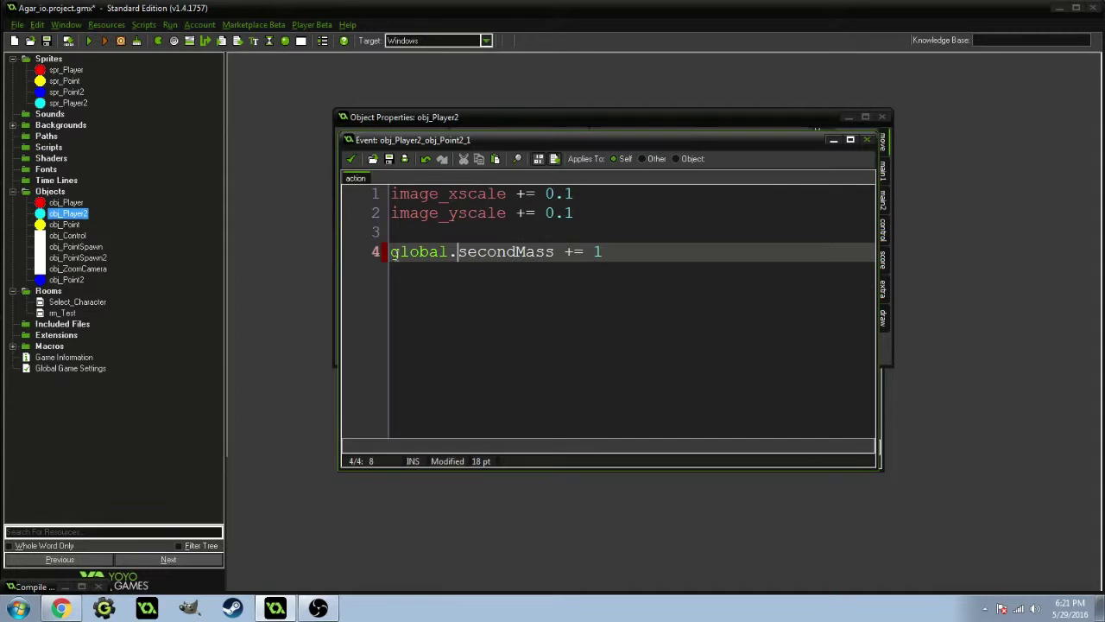
{"action": "left_click", "coordinate": [352, 159]}
{"action": "left_click", "coordinate": [387, 353]}
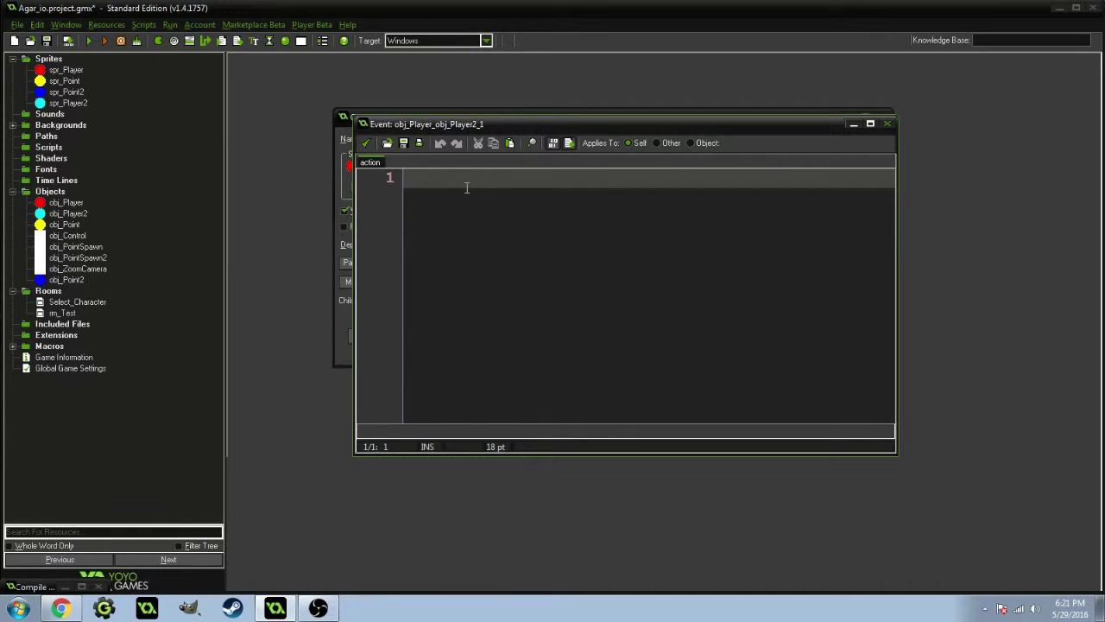
Step: Write the collision code: if (mass >= global.secondMass) { mass += global.secondMass }
{"action": "type", "text": "if ("}
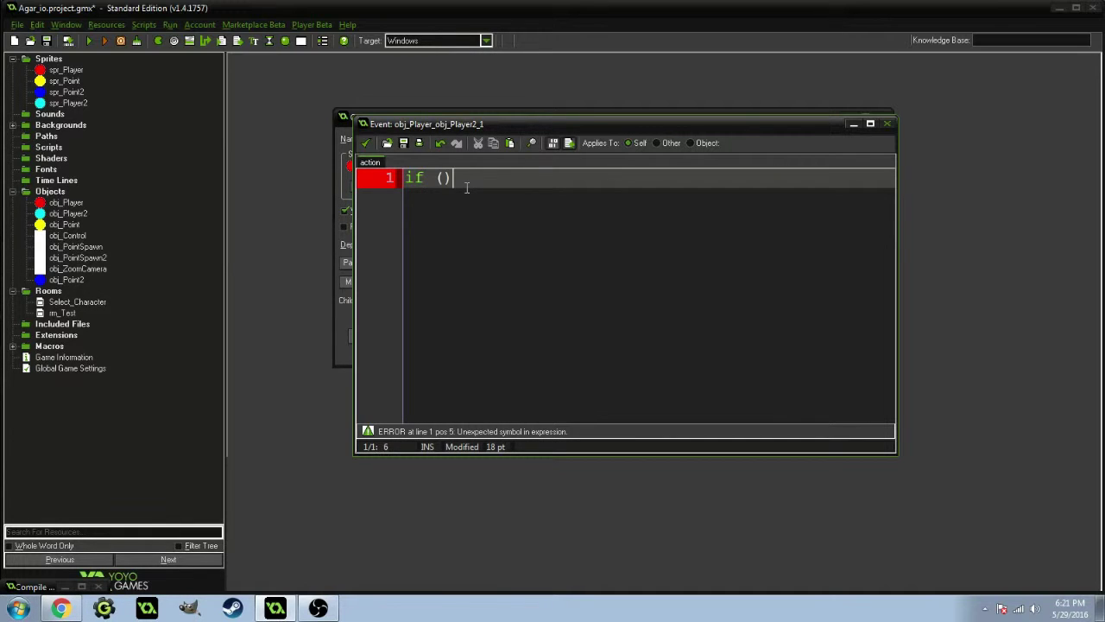
{"action": "type", "text": "mass "}
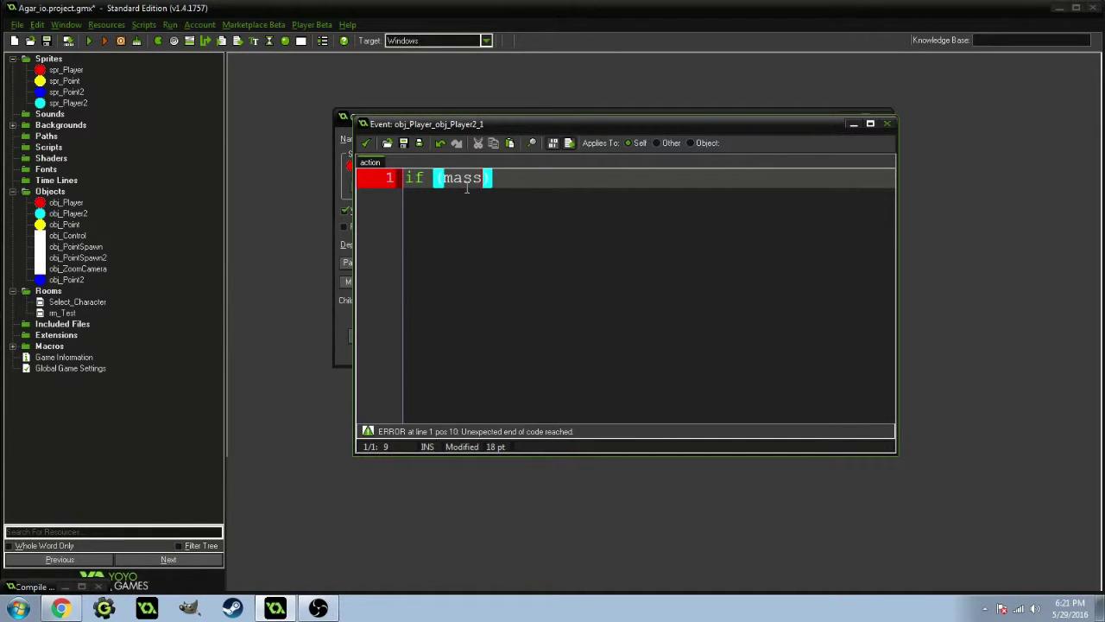
{"action": "type", "text": ">= "}
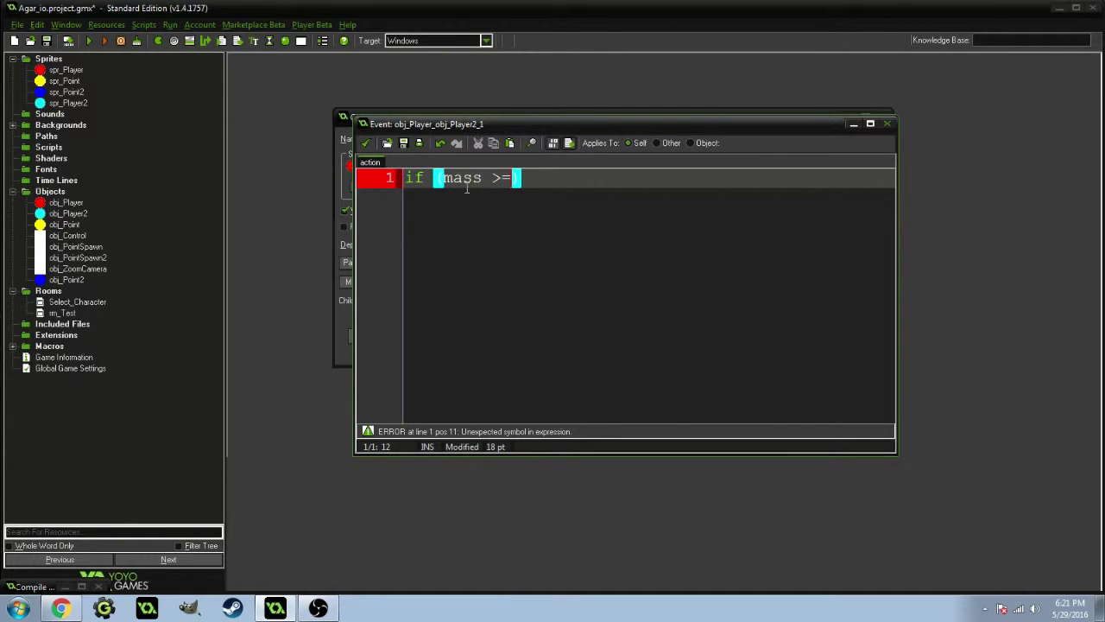
{"action": "type", "text": "glo"}
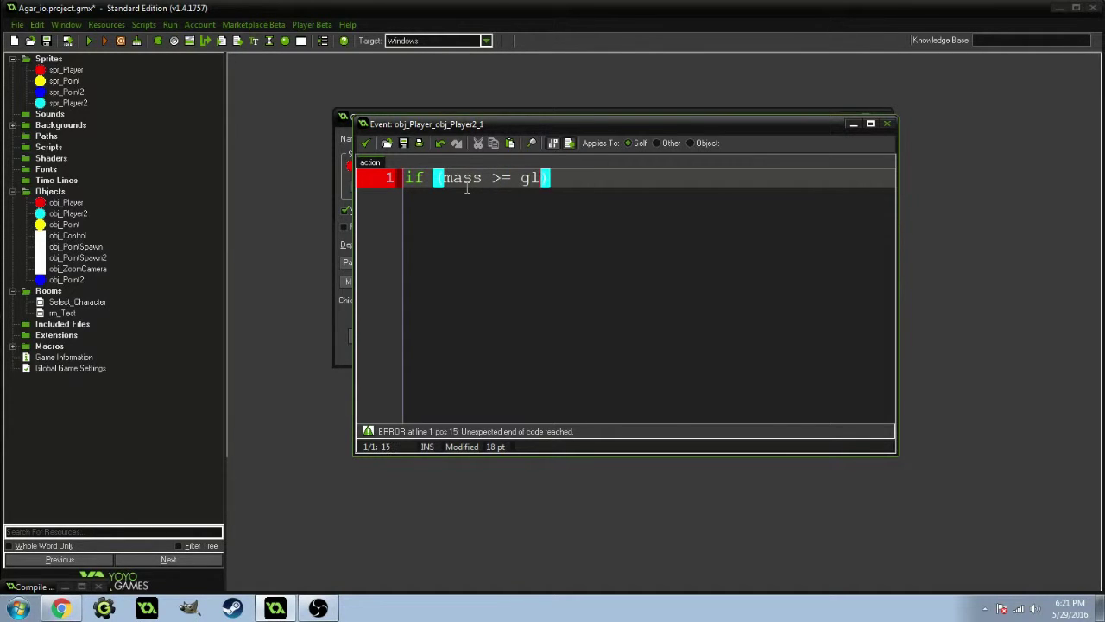
{"action": "type", "text": "bal.second"}
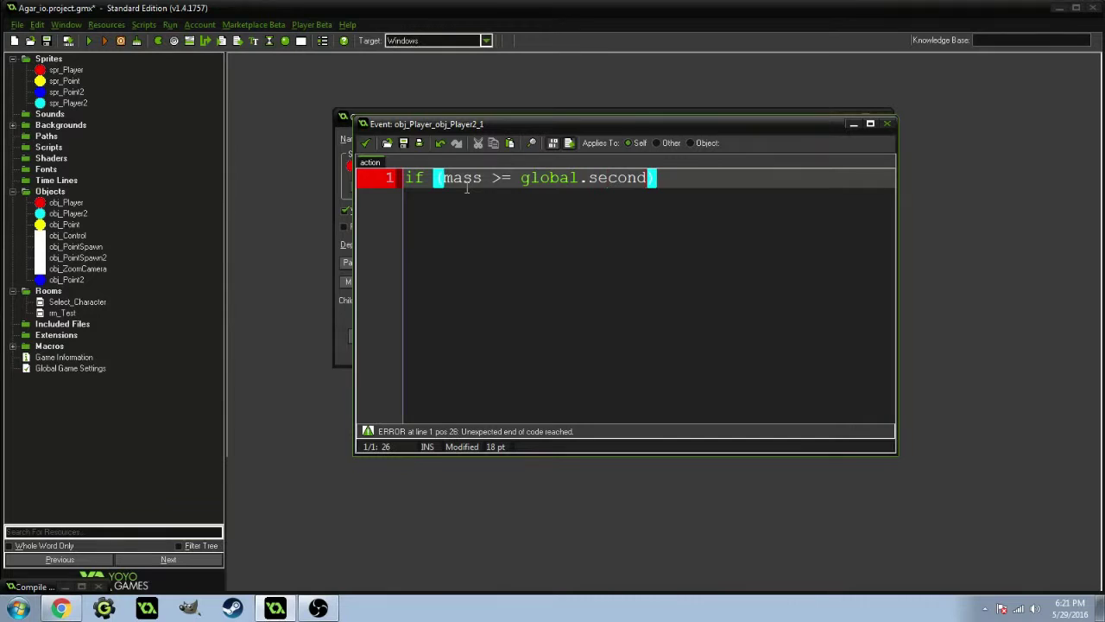
{"action": "type", "text": "Mass"}
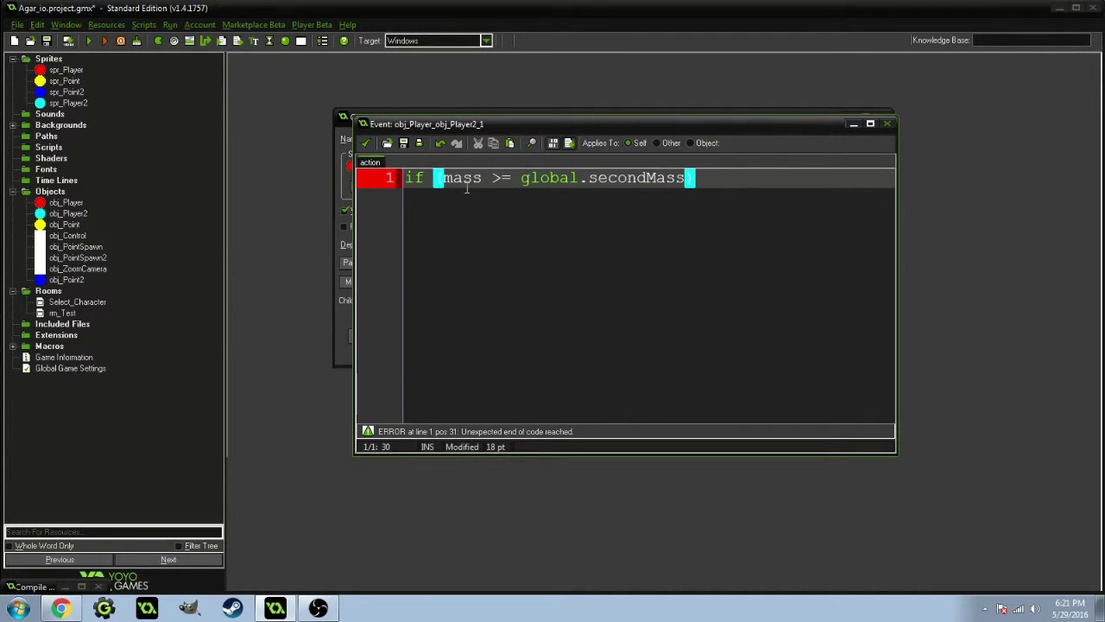
{"action": "key", "text": "Right"}
{"action": "type", "text": "{"}
{"action": "key", "text": "Return"}
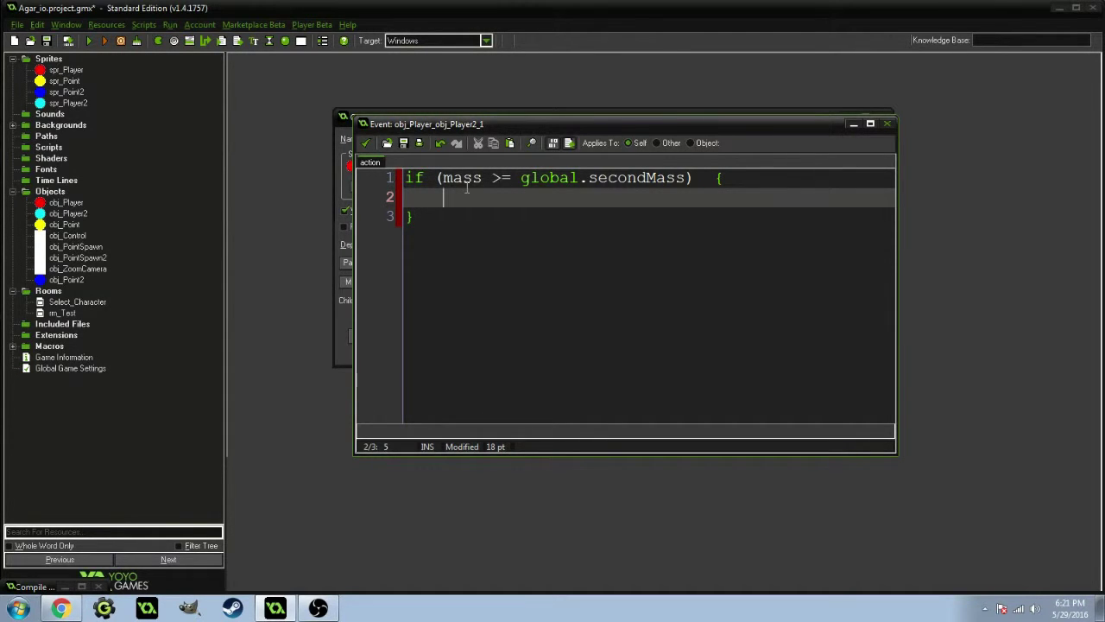
{"action": "type", "text": "mass"}
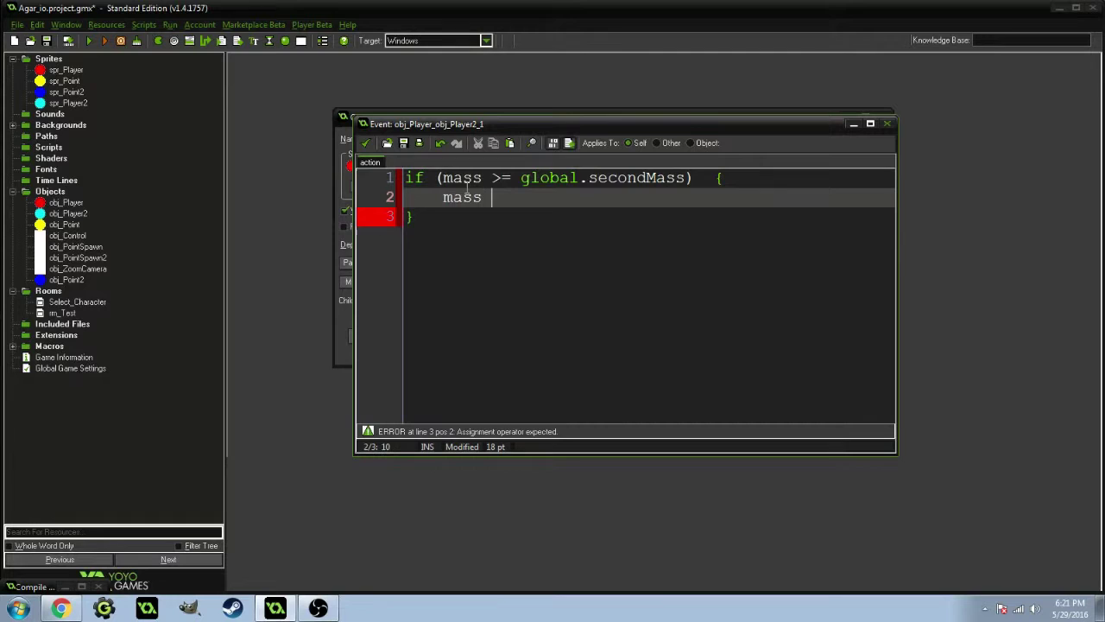
{"action": "type", "text": " +="}
{"action": "type", "text": "global"}
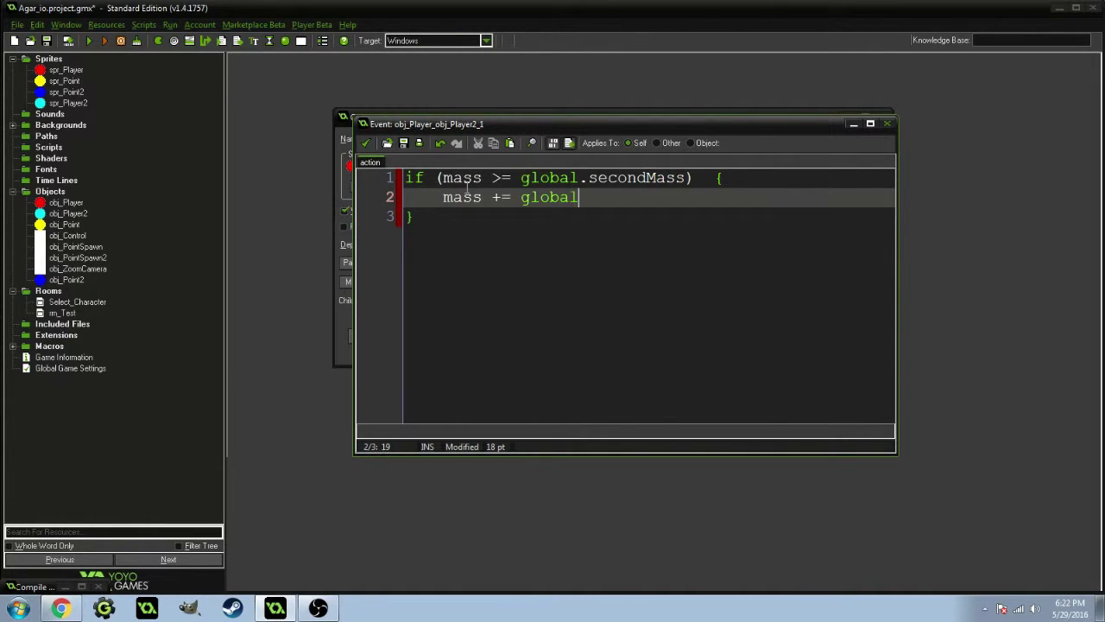
{"action": "type", "text": ".seco"}
{"action": "type", "text": "ndMass"}
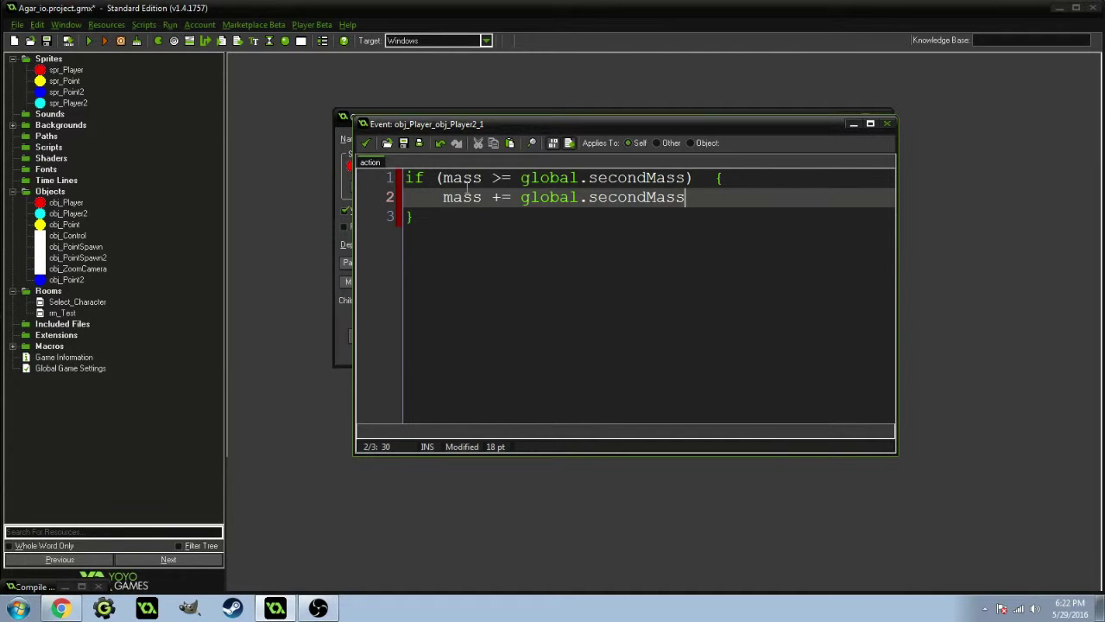
{"action": "key", "text": "Return"}
{"action": "key", "text": "Return"}
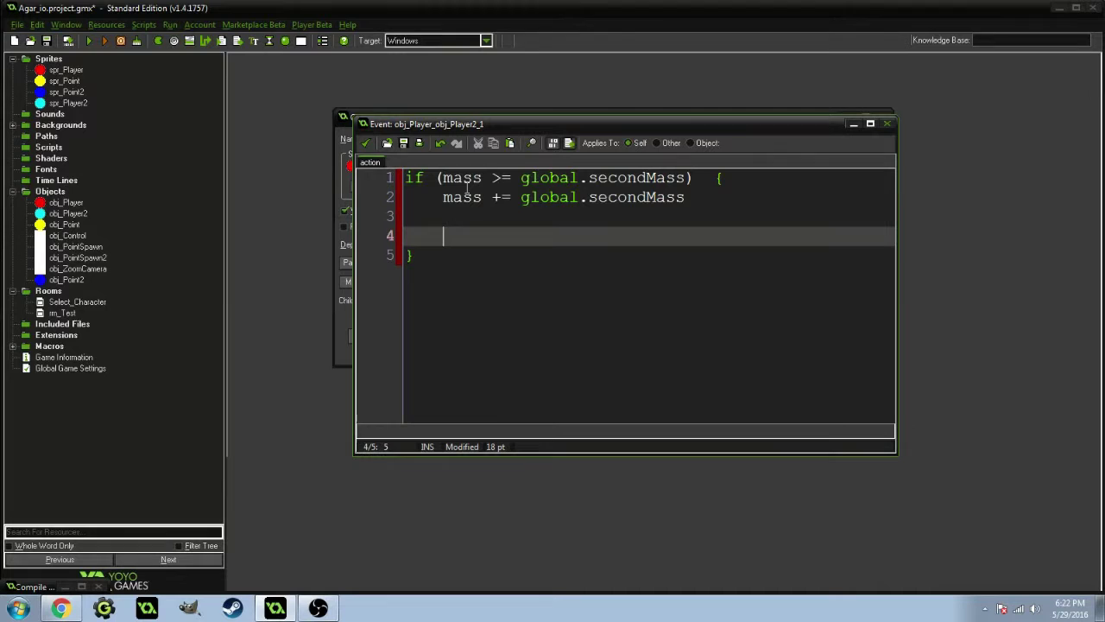
{"action": "type", "text": "instand"}
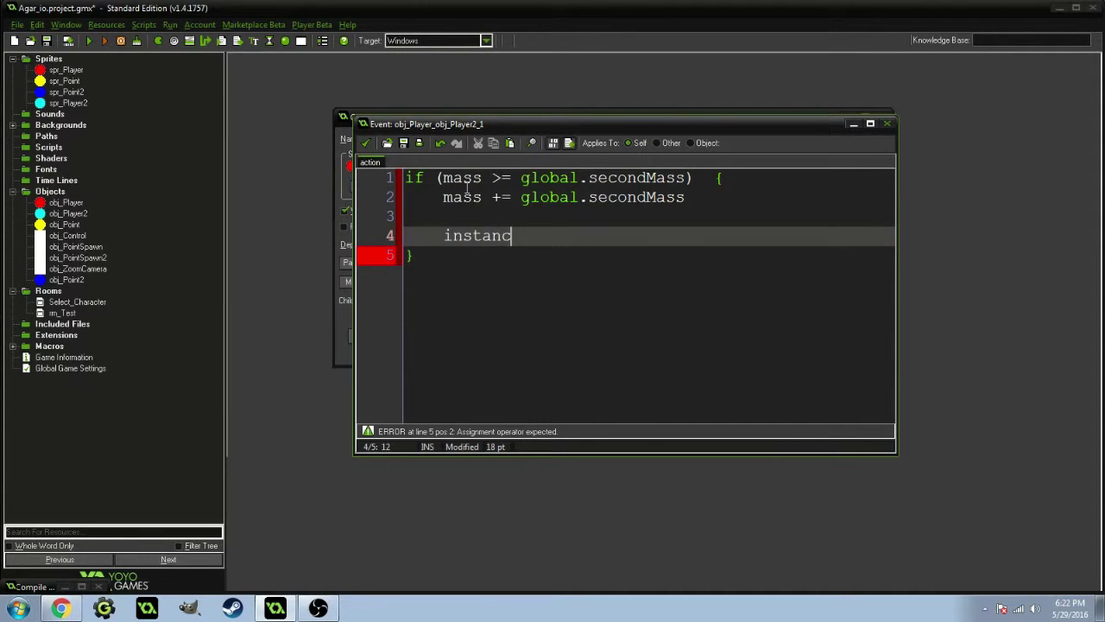
{"action": "key", "text": "BackSpace"}
{"action": "key", "text": "BackSpace"}
{"action": "key", "text": "BackSpace"}
{"action": "key", "text": "BackSpace"}
{"action": "key", "text": "BackSpace"}
{"action": "key", "text": "BackSpace"}
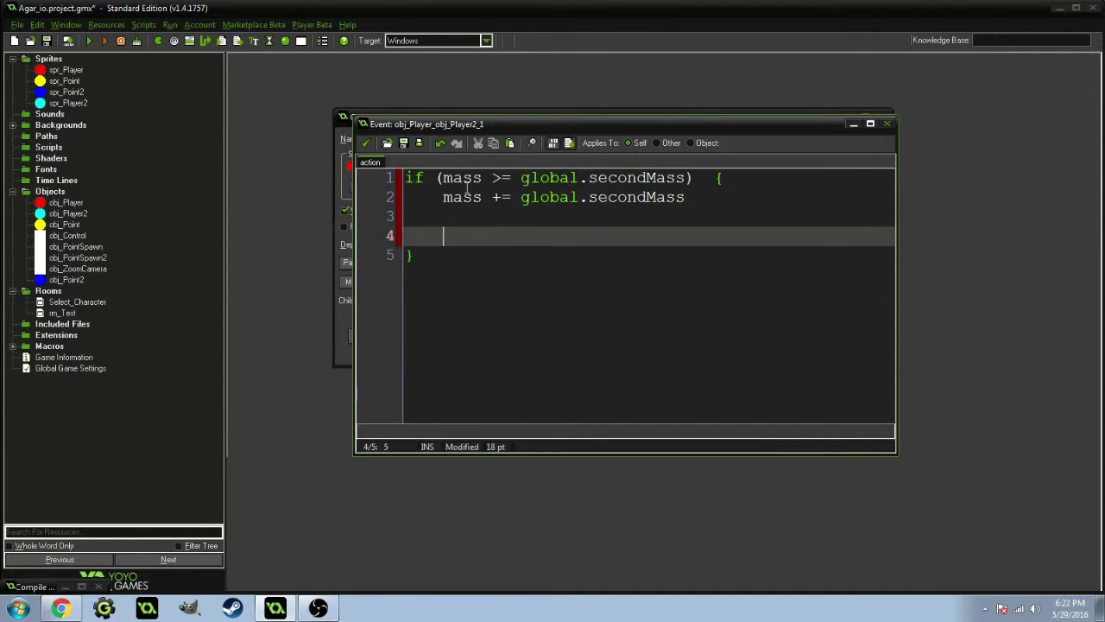
{"action": "key", "text": "BackSpace"}
{"action": "key", "text": "BackSpace"}
{"action": "left_click", "coordinate": [365, 143]}
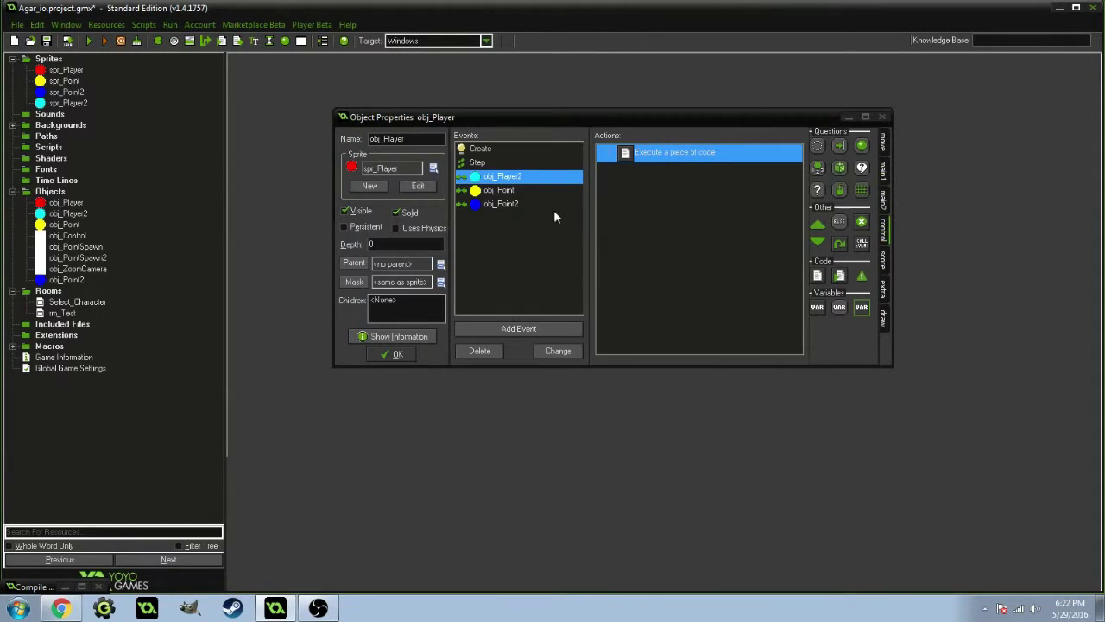
Step: Add a self Destroy Instance action to the collision and close obj_Player
{"action": "left_click", "coordinate": [882, 172]}
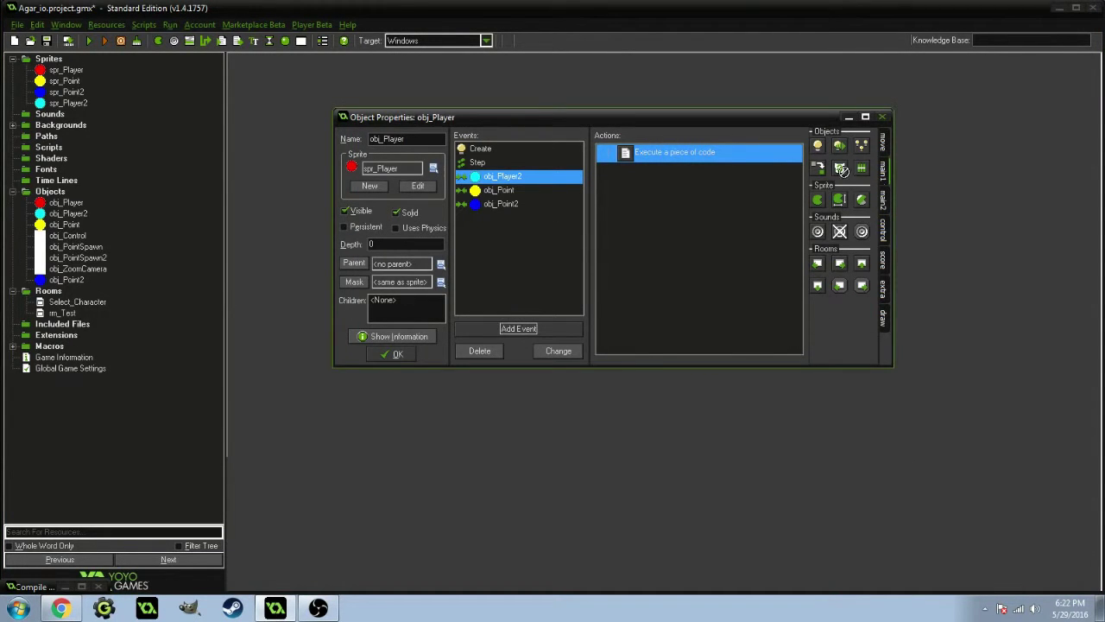
{"action": "left_click_drag", "start_coordinate": [842, 170], "coordinate": [691, 198]}
{"action": "left_click", "coordinate": [481, 401]}
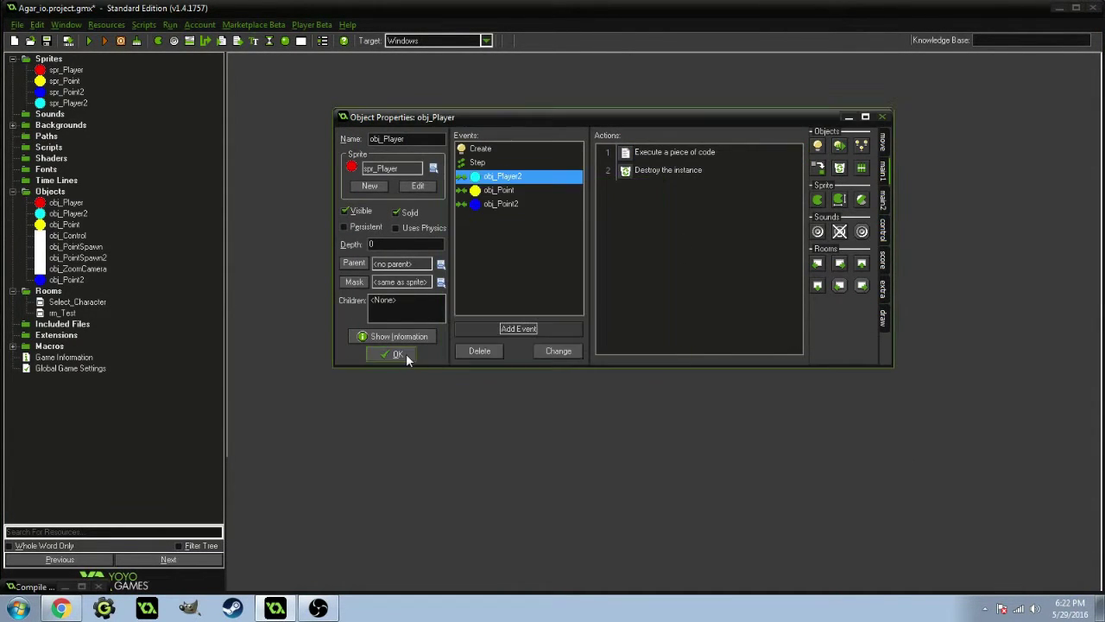
{"action": "left_click", "coordinate": [395, 354]}
Step: Place one obj_Player2 instance near rm_Test's centre, keep the room changes, and test-run the game
{"action": "double_click", "coordinate": [67, 312]}
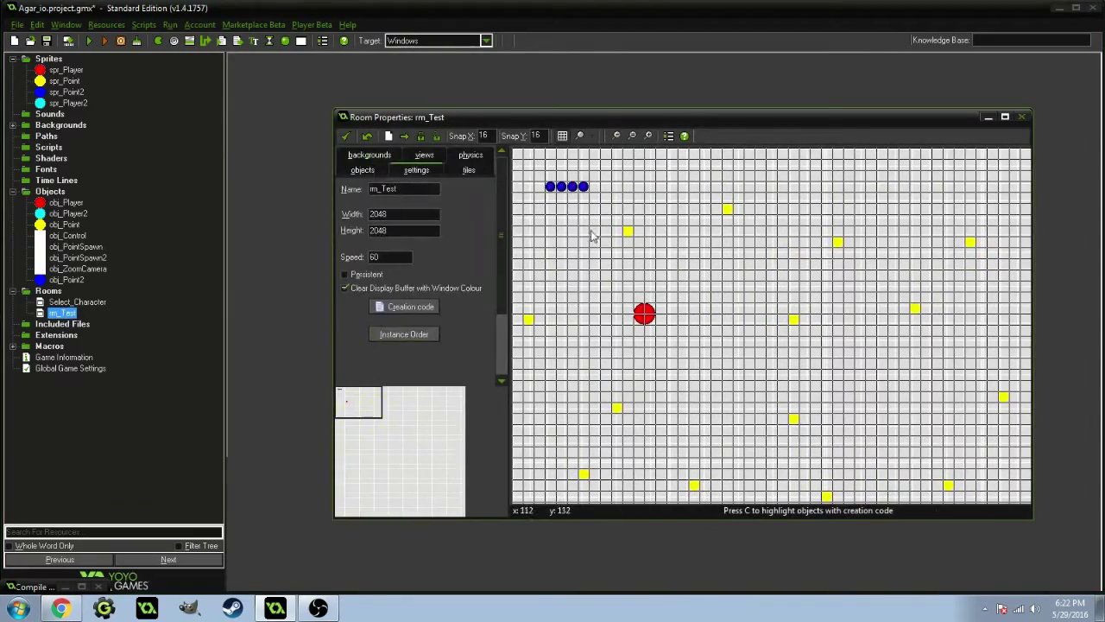
{"action": "left_click", "coordinate": [363, 170]}
{"action": "left_click", "coordinate": [447, 362]}
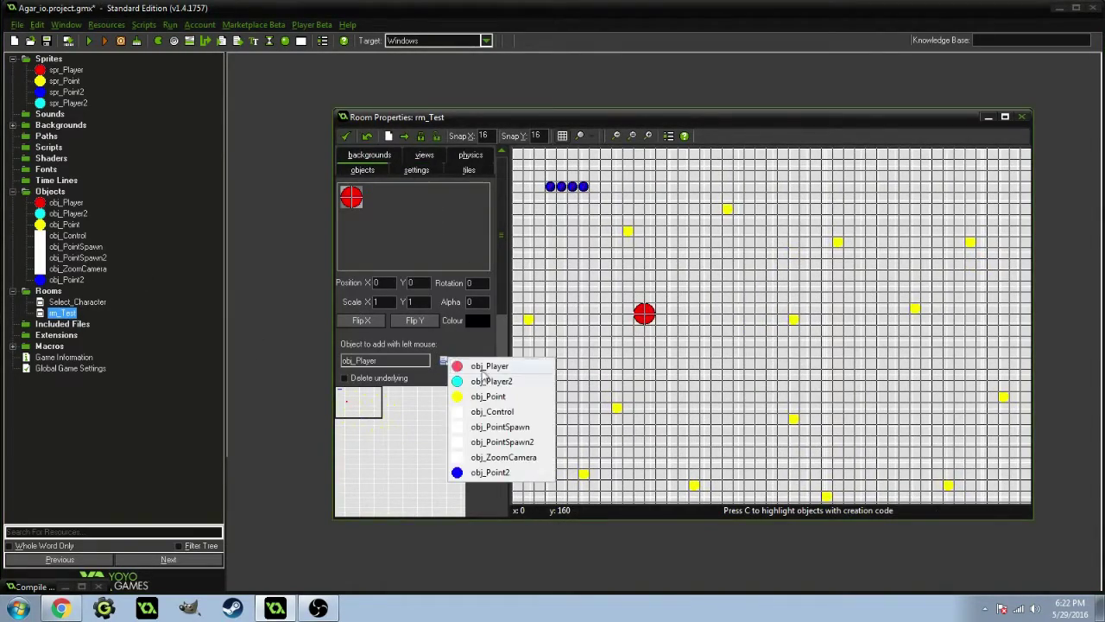
{"action": "left_click", "coordinate": [458, 380]}
{"action": "scroll", "coordinate": [676, 293], "scroll_direction": "down", "scroll_amount": 2, "text": "ctrl"}
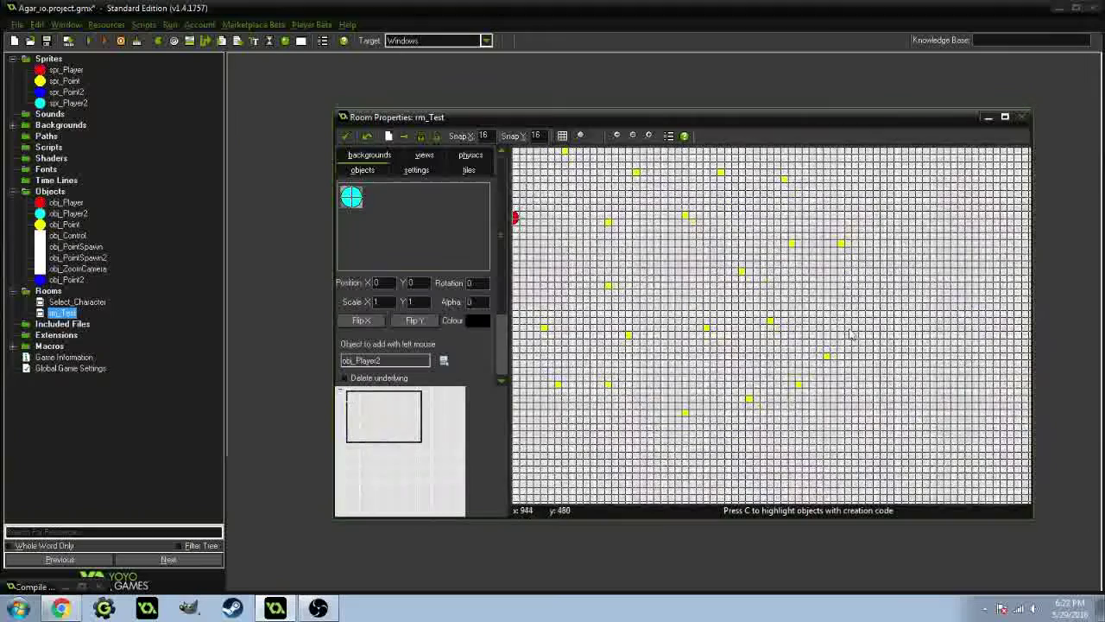
{"action": "left_click", "coordinate": [669, 279]}
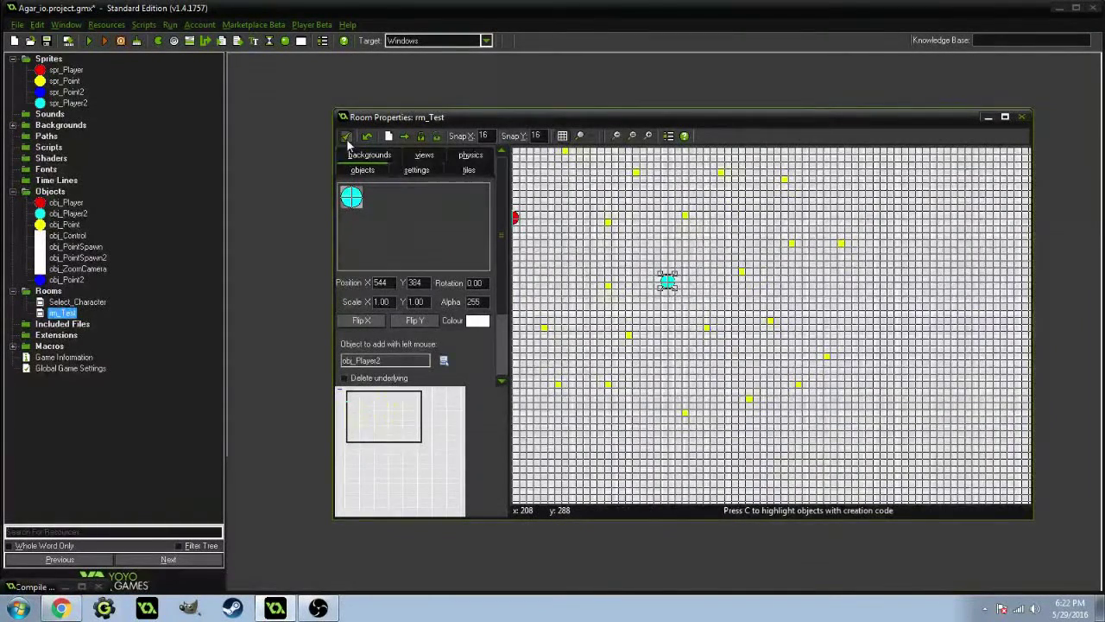
{"action": "left_click", "coordinate": [344, 135]}
{"action": "left_click", "coordinate": [88, 40]}
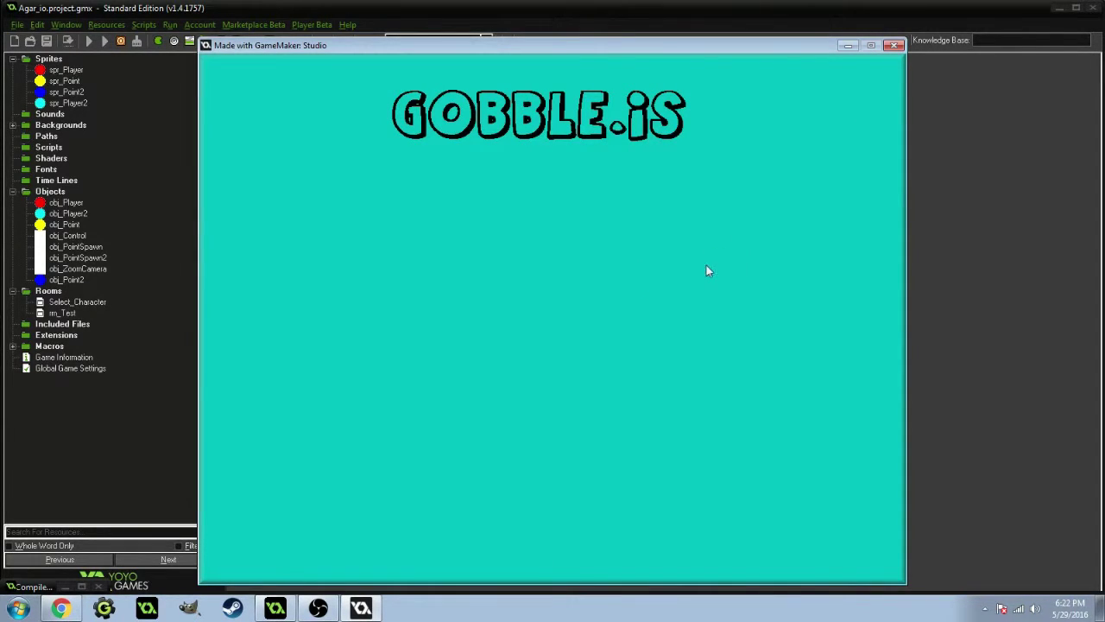
Step: Move Select_Character below rm_Test so rm_Test runs first, then abort the mass Code Error
{"action": "key", "text": "Escape"}
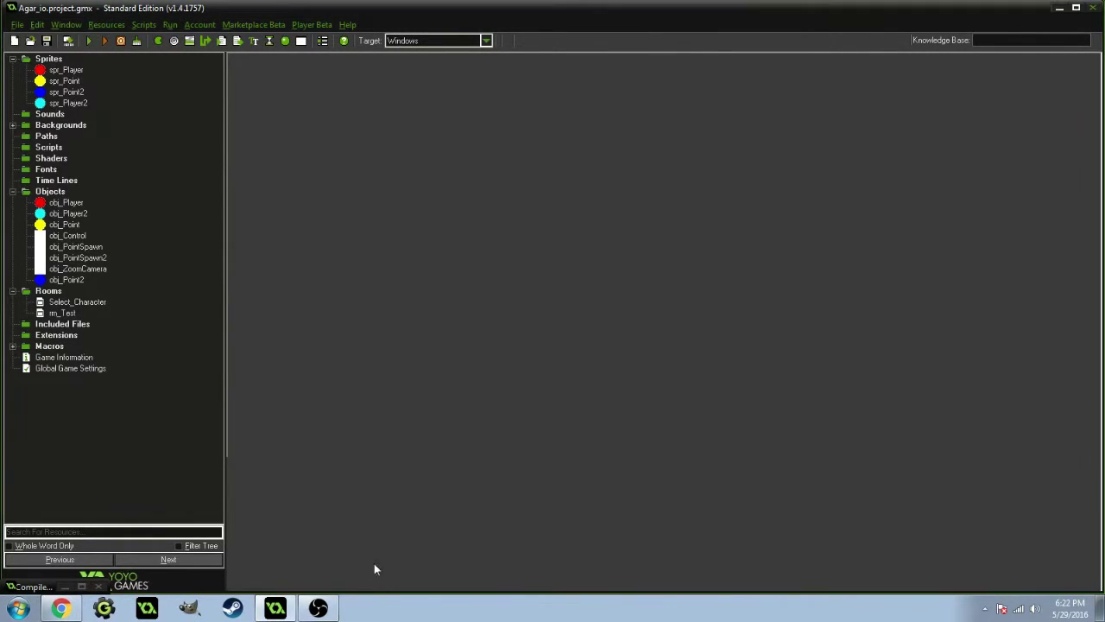
{"action": "left_click", "coordinate": [75, 303]}
{"action": "left_click_drag", "start_coordinate": [74, 309], "coordinate": [74, 311]}
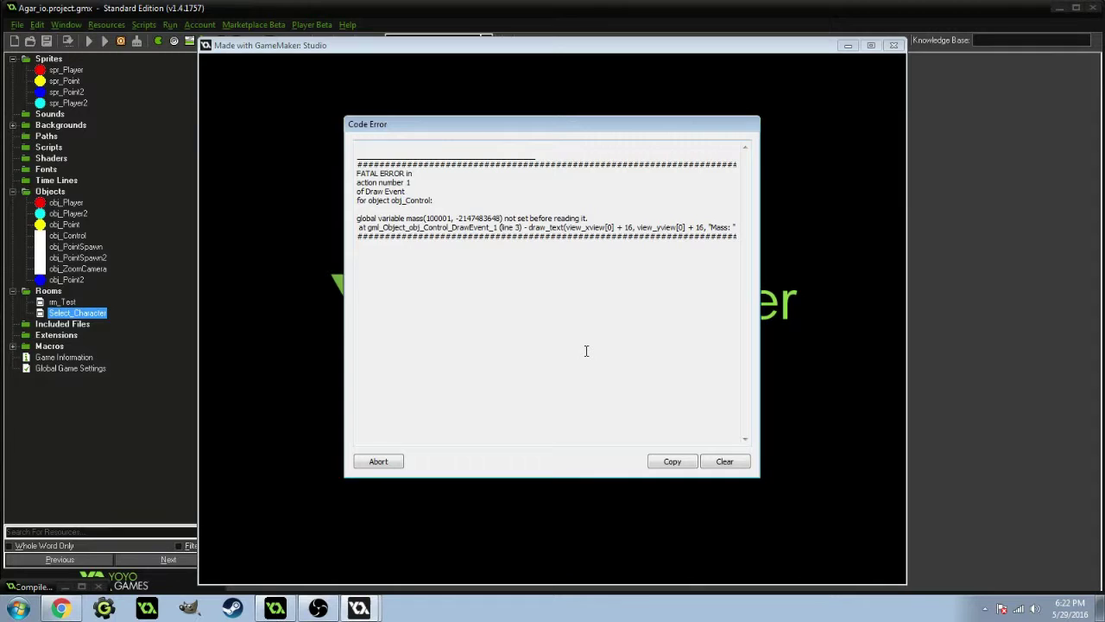
{"action": "left_click", "coordinate": [378, 461]}
Step: Review obj_Player's Step event code and close its properties
{"action": "double_click", "coordinate": [76, 202]}
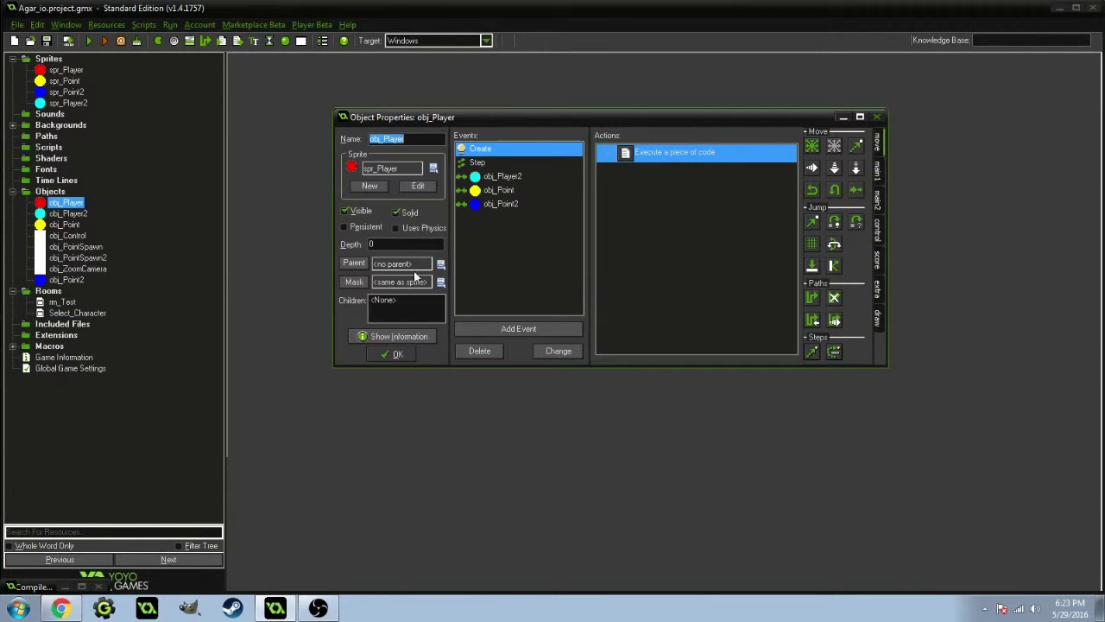
{"action": "left_click", "coordinate": [483, 163]}
{"action": "double_click", "coordinate": [656, 152]}
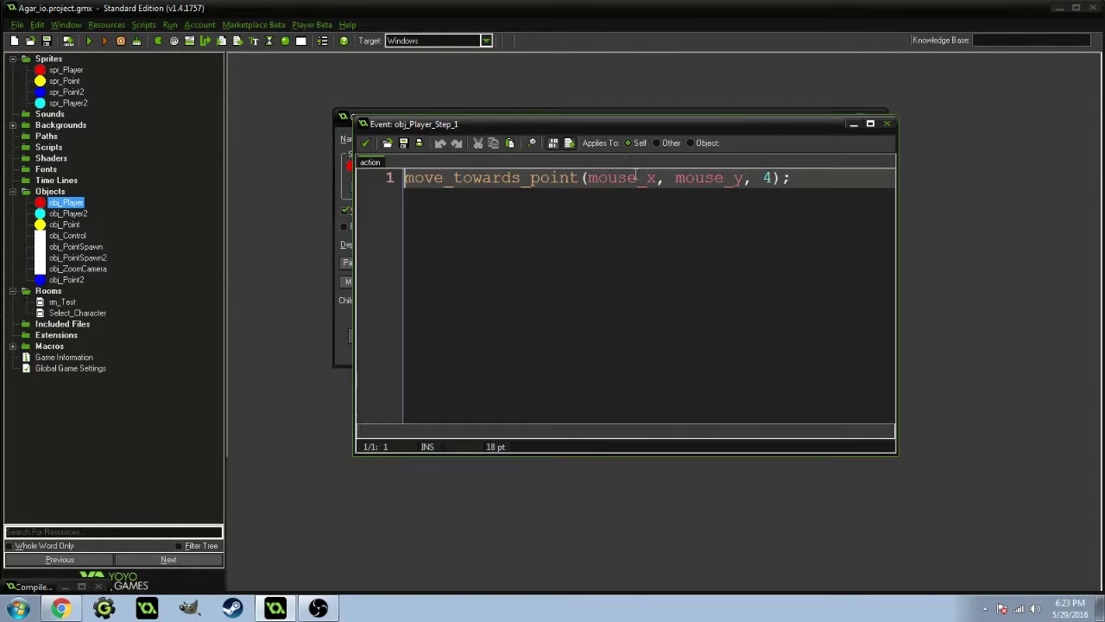
{"action": "left_click", "coordinate": [364, 149]}
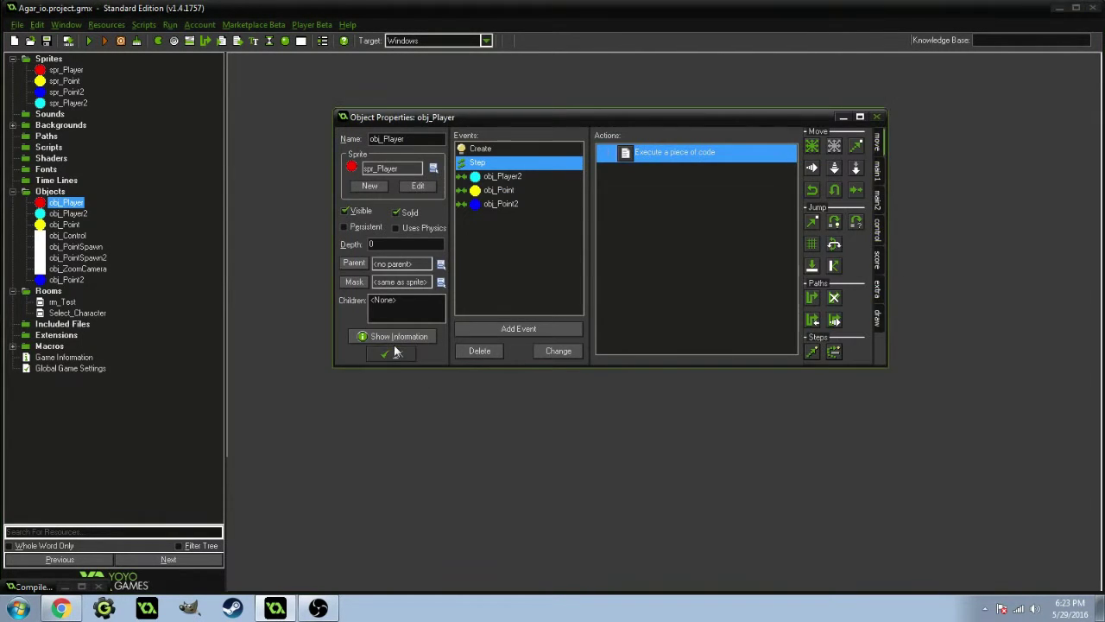
{"action": "left_click", "coordinate": [394, 351]}
Step: Select and copy obj_Control's global.mass Draw code, then close obj_Control
{"action": "double_click", "coordinate": [90, 239]}
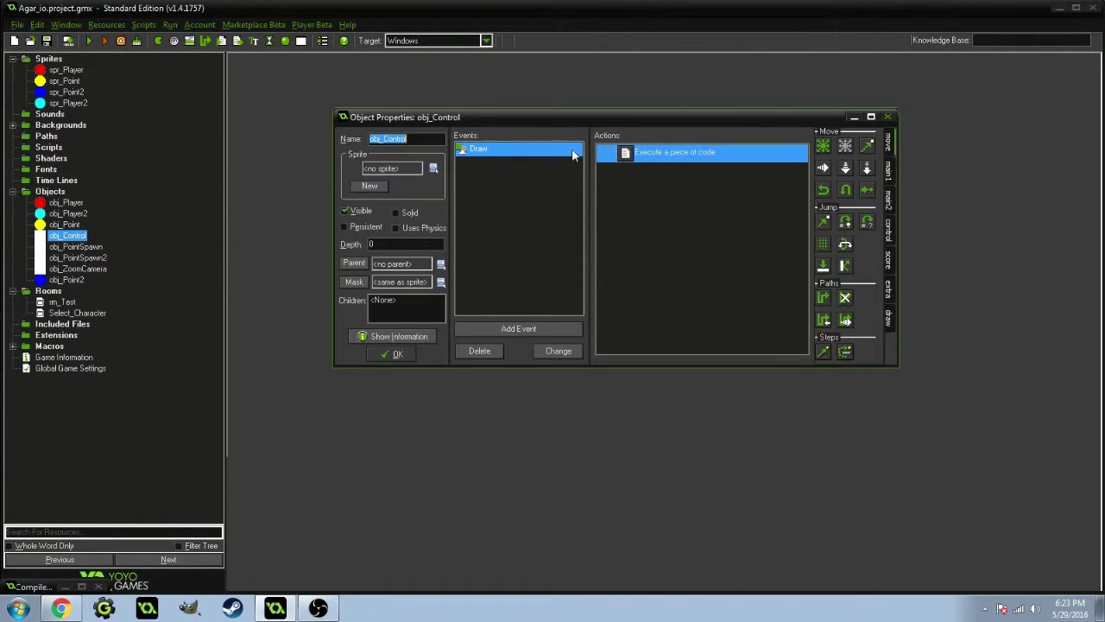
{"action": "double_click", "coordinate": [574, 153]}
{"action": "left_click_drag", "start_coordinate": [648, 417], "coordinate": [881, 428]}
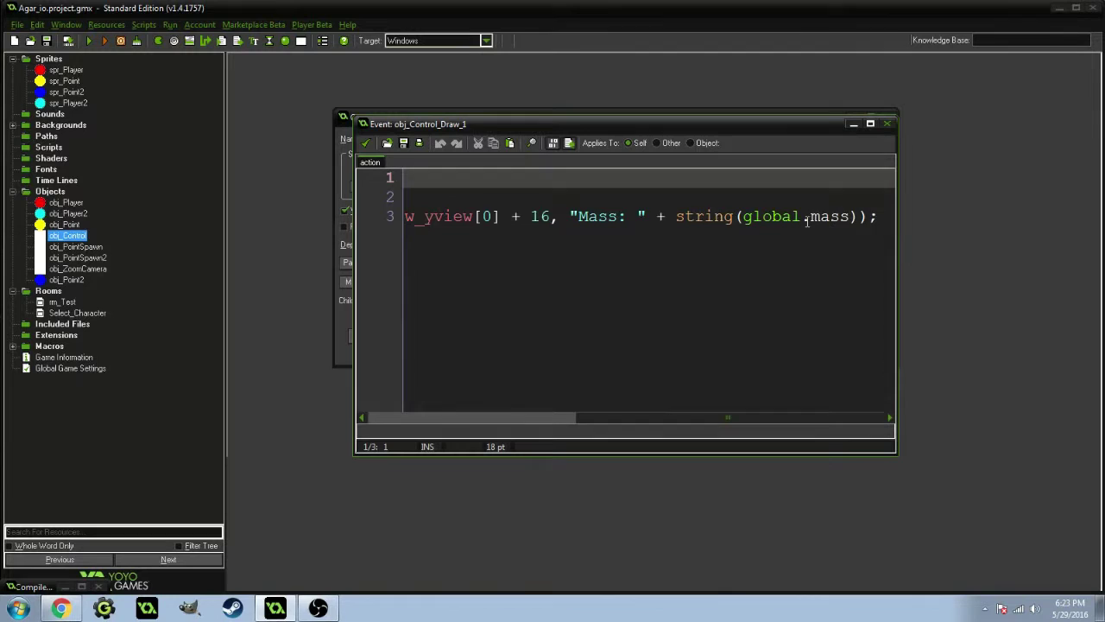
{"action": "left_click_drag", "start_coordinate": [807, 221], "coordinate": [744, 230]}
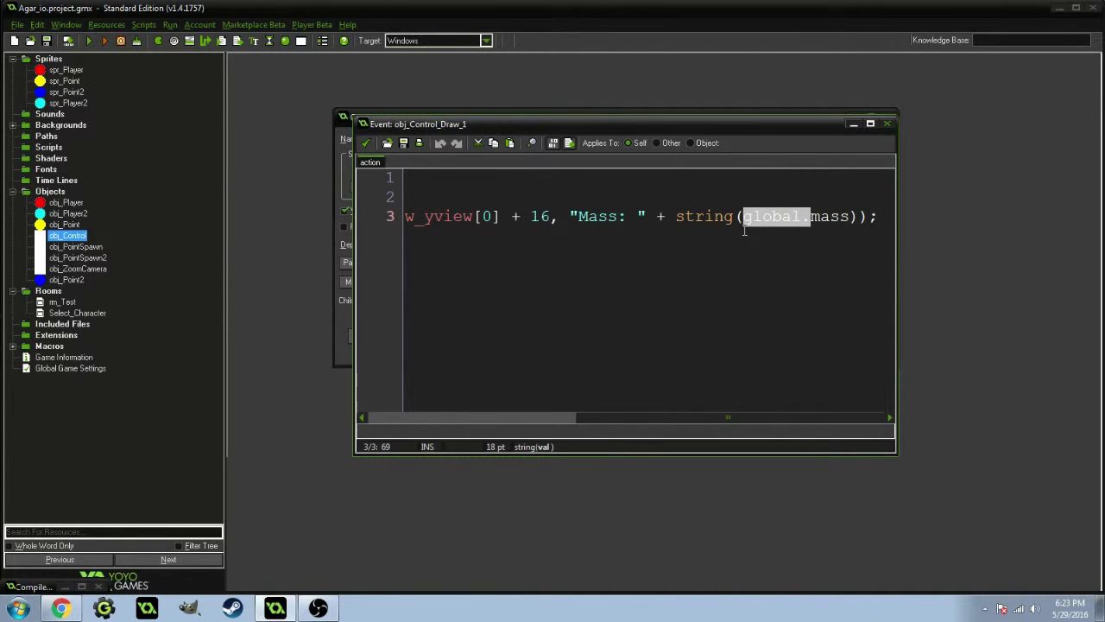
{"action": "left_click", "coordinate": [657, 404]}
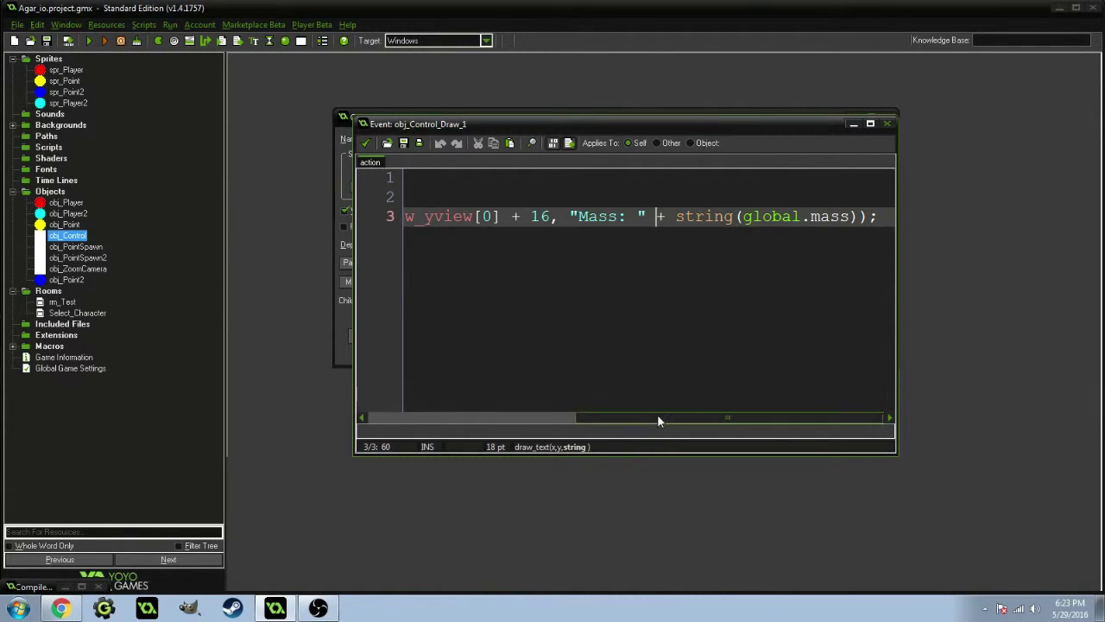
{"action": "left_click_drag", "start_coordinate": [659, 418], "coordinate": [831, 376]}
{"action": "mouse_move", "coordinate": [881, 225]}
{"action": "left_mouse_down"}
{"action": "mouse_move", "coordinate": [298, 227]}
{"action": "mouse_move", "coordinate": [229, 161]}
{"action": "left_mouse_up"}
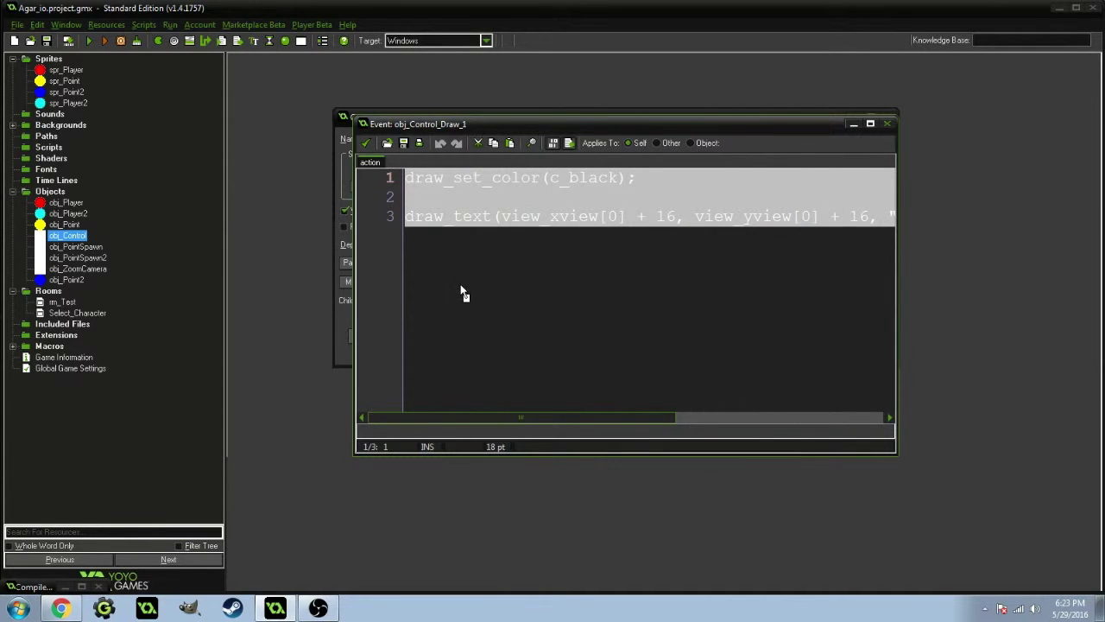
{"action": "left_click", "coordinate": [365, 142]}
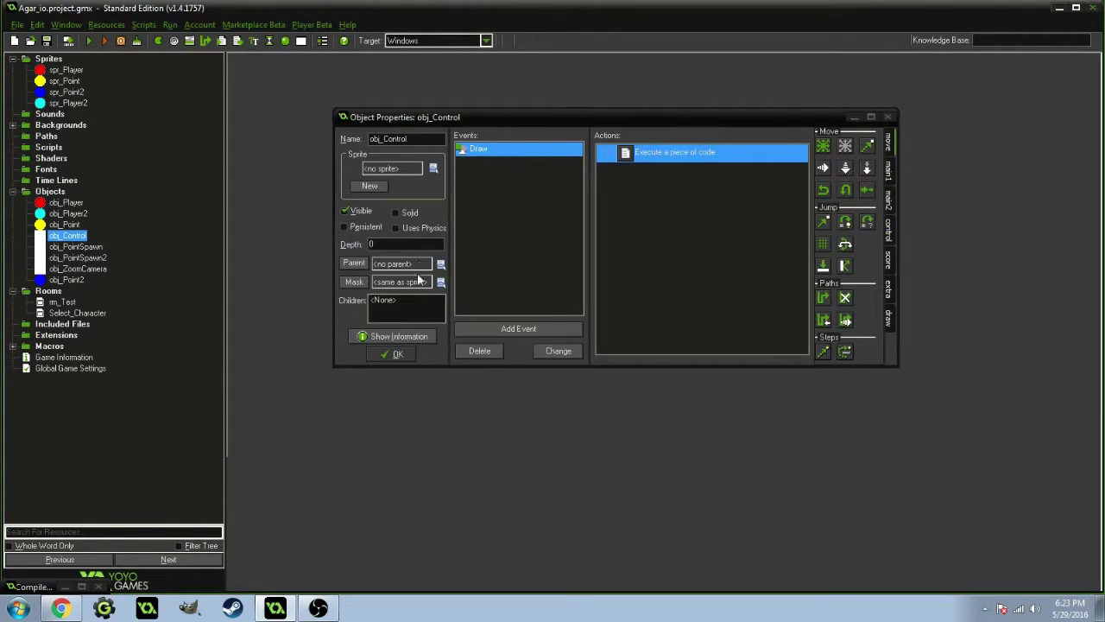
{"action": "left_click", "coordinate": [390, 355]}
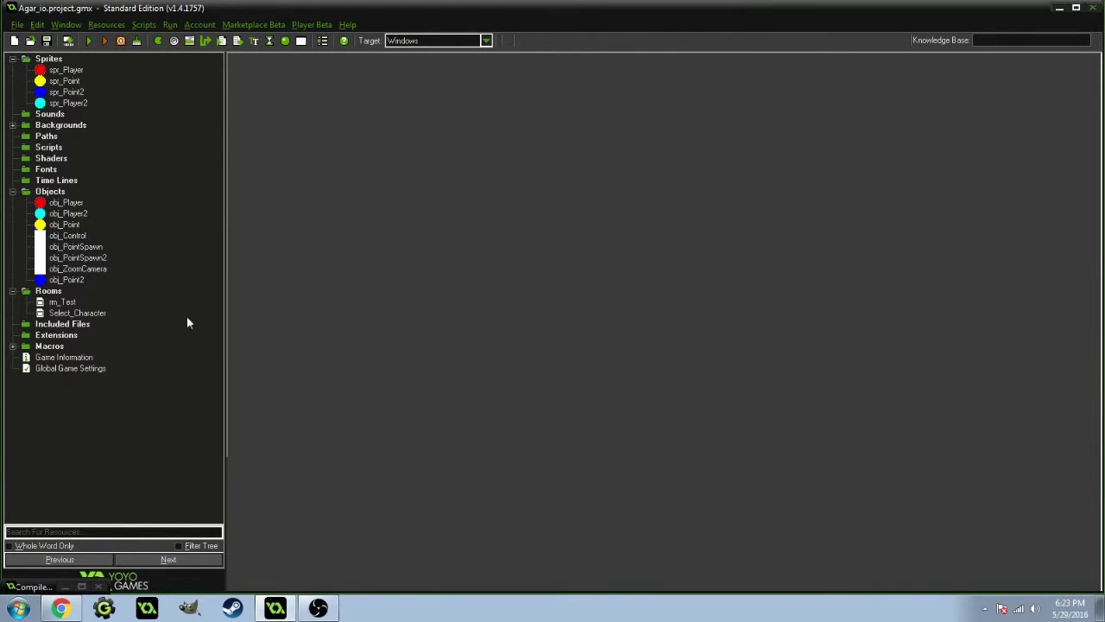
Step: Delete obj_Control from the project, confirming and dismissing the reference warning
{"action": "right_click", "coordinate": [26, 237]}
{"action": "left_click", "coordinate": [94, 331]}
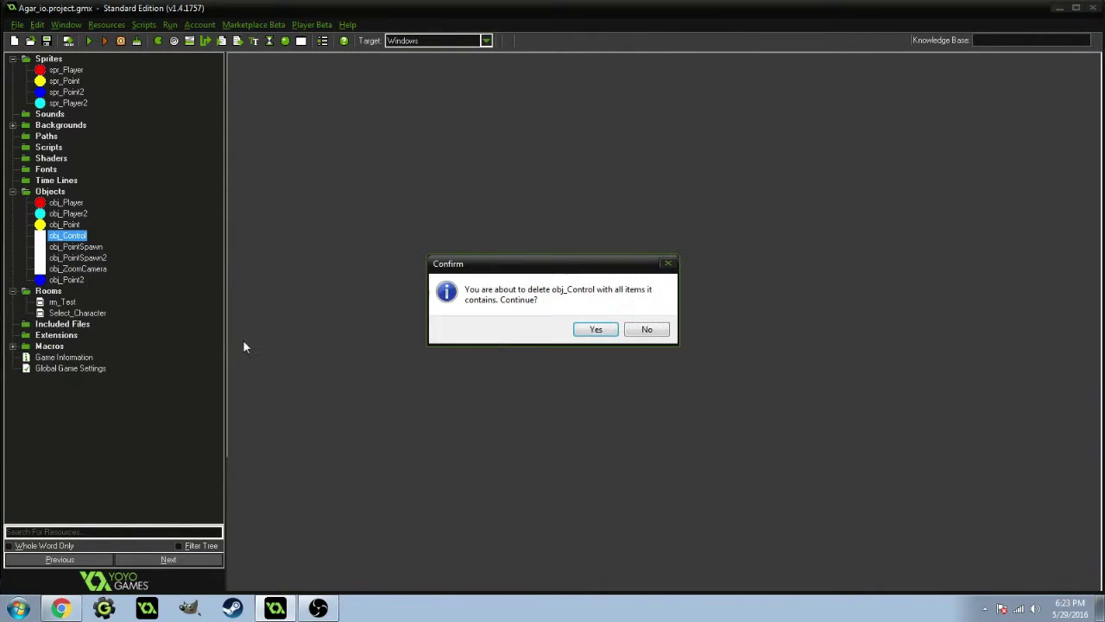
{"action": "left_click", "coordinate": [581, 331]}
{"action": "left_click", "coordinate": [594, 330]}
Step: Give obj_Player a Draw event with an Execute Code action holding the pasted mass display code
{"action": "double_click", "coordinate": [65, 202]}
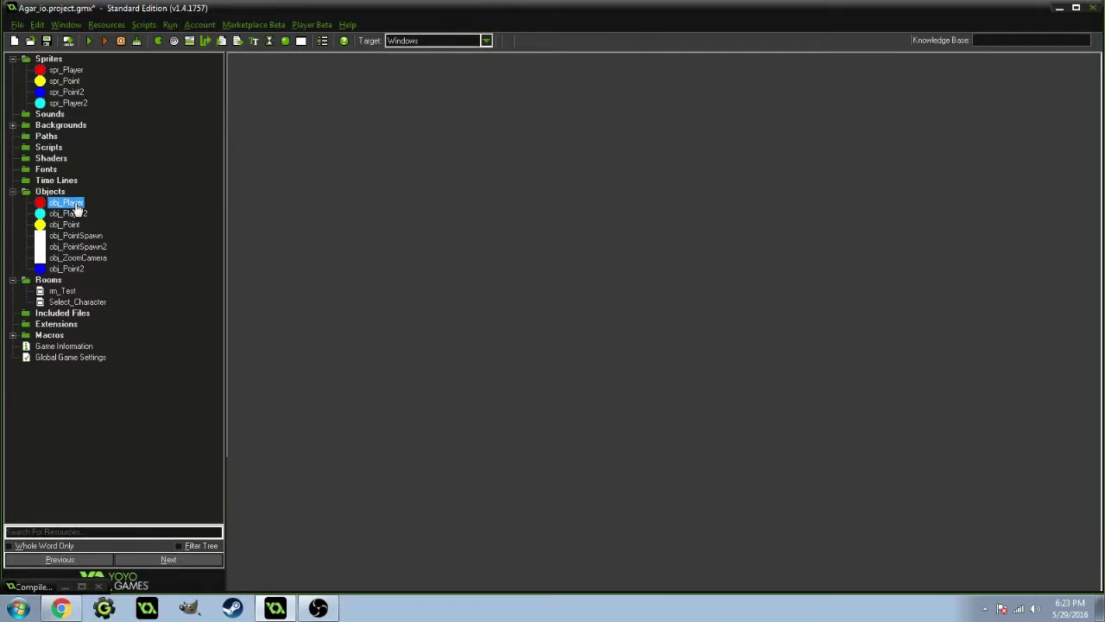
{"action": "left_click", "coordinate": [488, 330]}
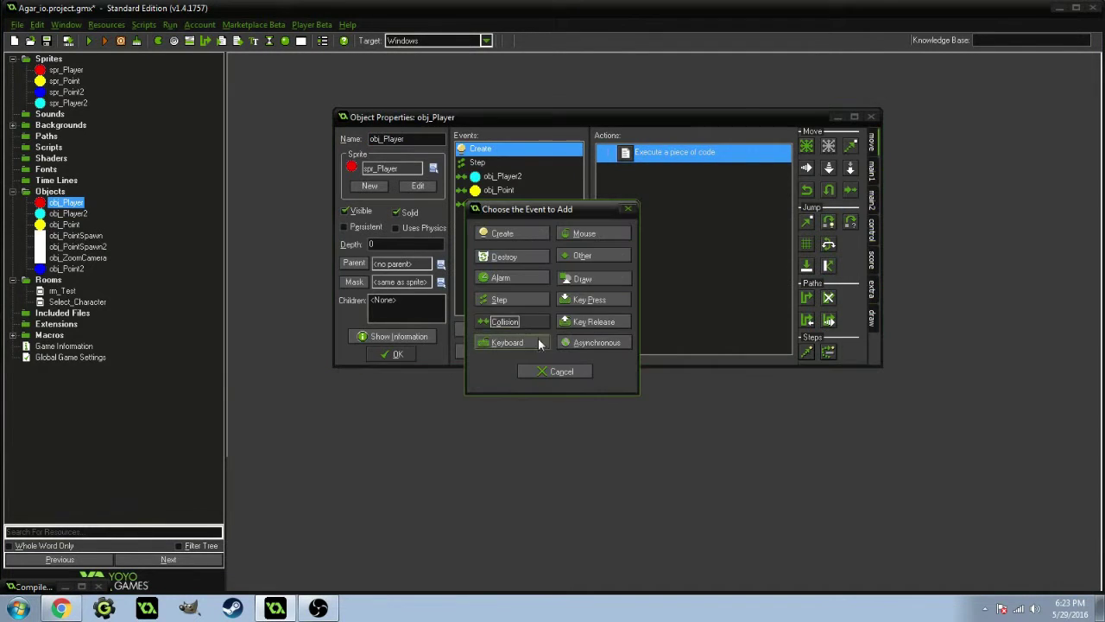
{"action": "left_click", "coordinate": [584, 279]}
{"action": "left_click", "coordinate": [621, 292]}
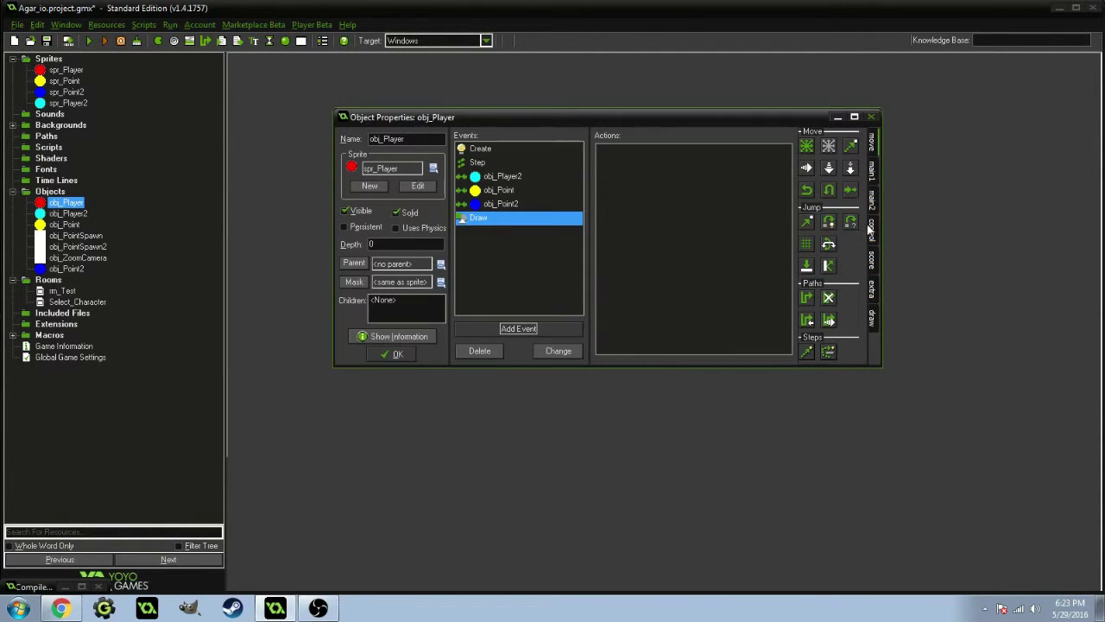
{"action": "left_click", "coordinate": [869, 226]}
{"action": "left_click_drag", "start_coordinate": [803, 278], "coordinate": [735, 273]}
{"action": "key", "text": "ctrl+v"}
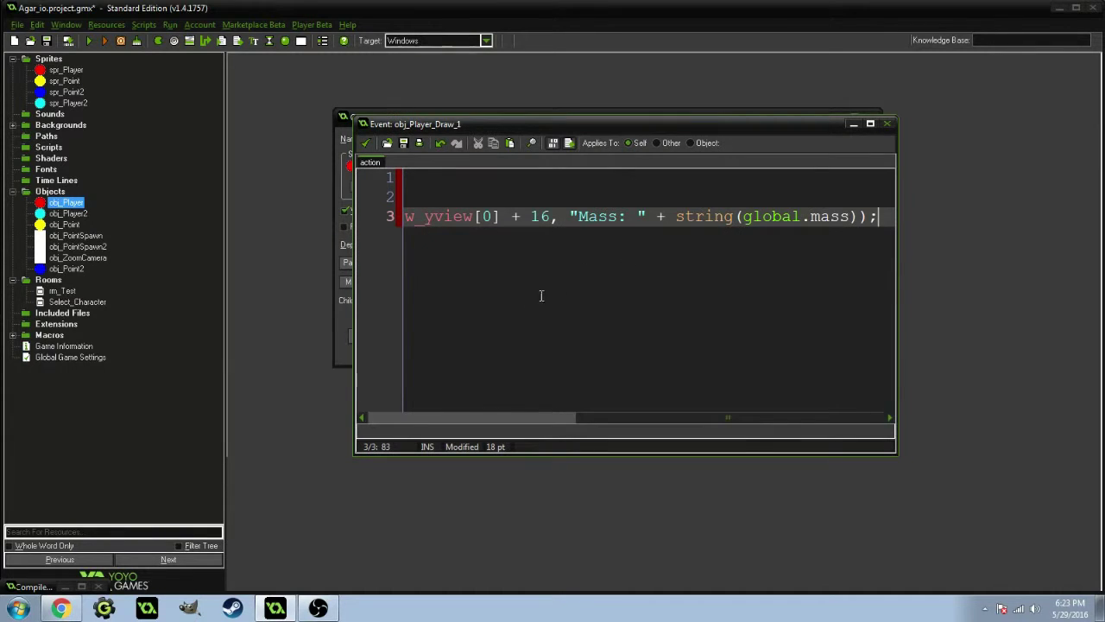
Step: Remove the 'global.' prefix so the Draw code shows obj_Player's own mass, then run
{"action": "left_click", "coordinate": [809, 217]}
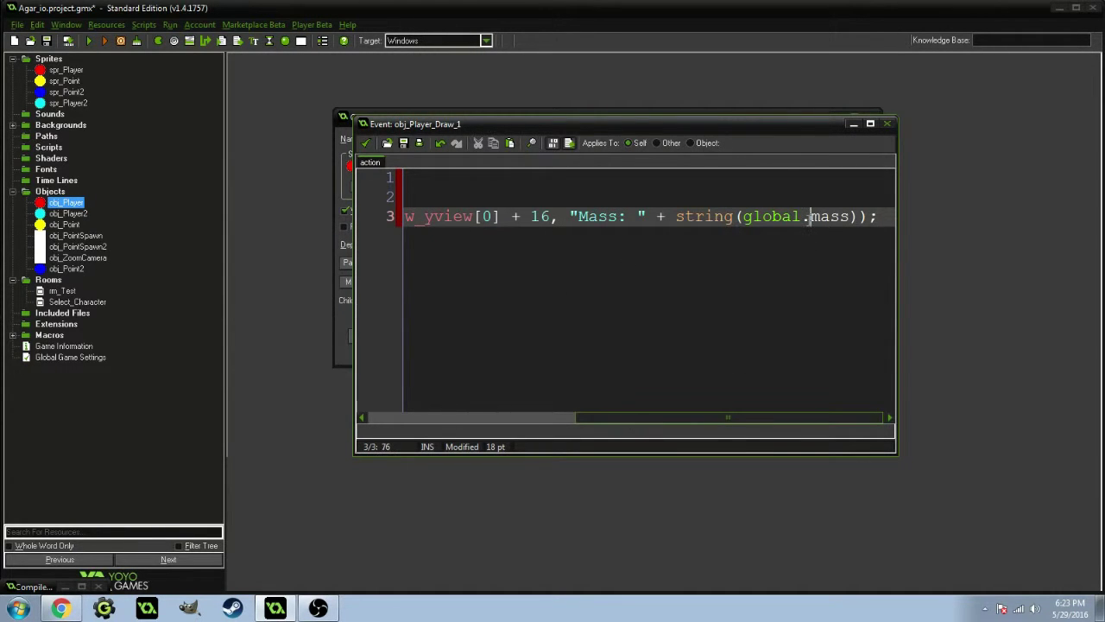
{"action": "left_click_drag", "start_coordinate": [809, 217], "coordinate": [743, 217]}
{"action": "key", "text": "BackSpace"}
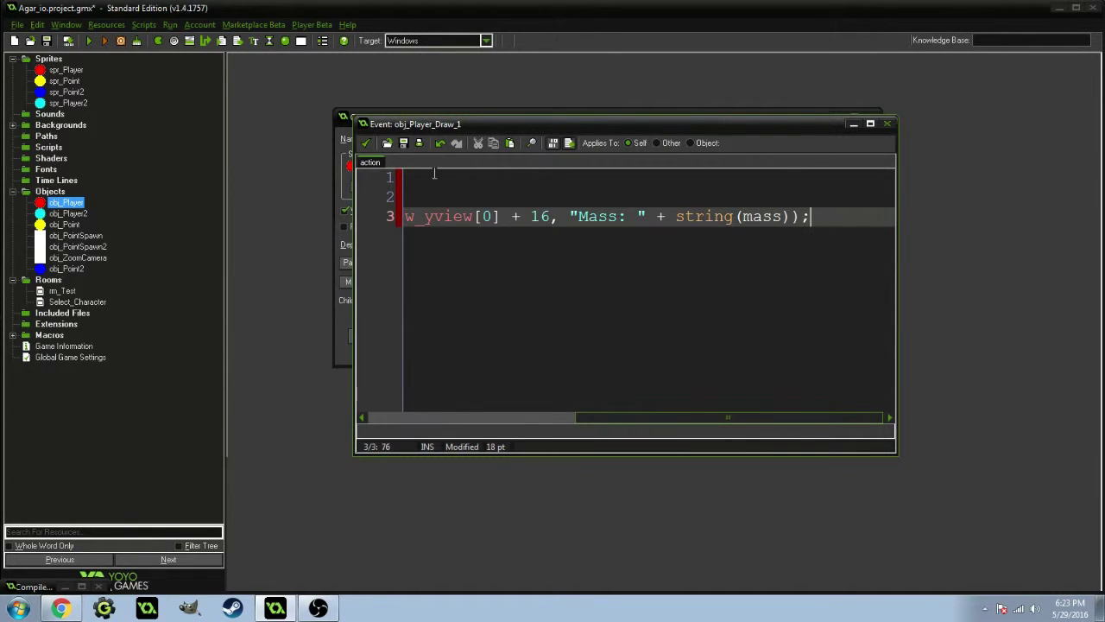
{"action": "left_click", "coordinate": [366, 143]}
{"action": "left_click", "coordinate": [398, 359]}
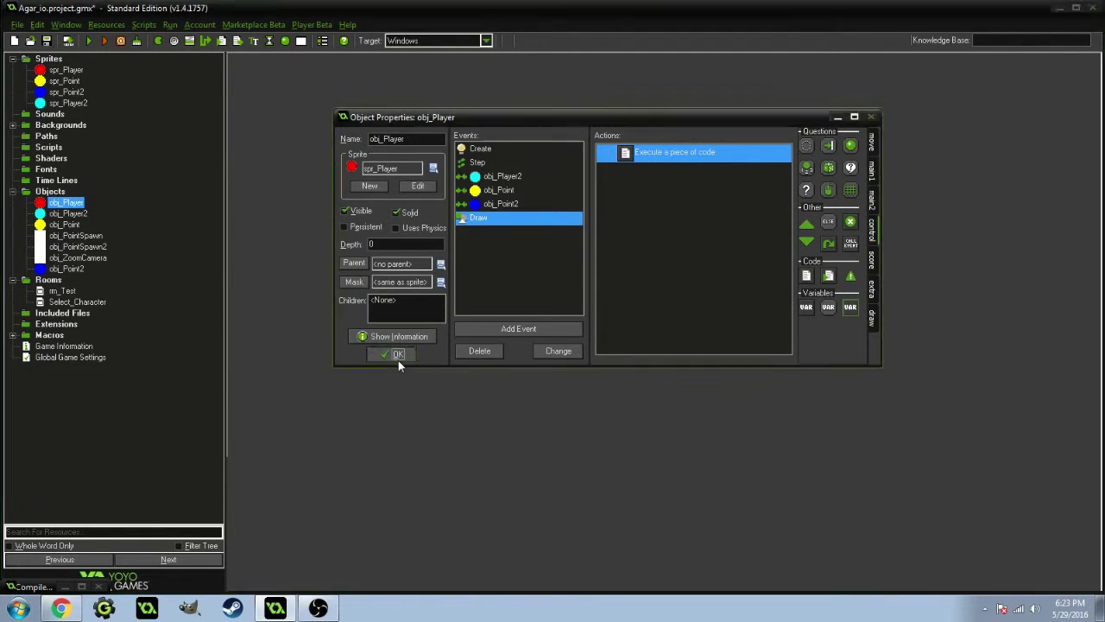
{"action": "left_click", "coordinate": [90, 42]}
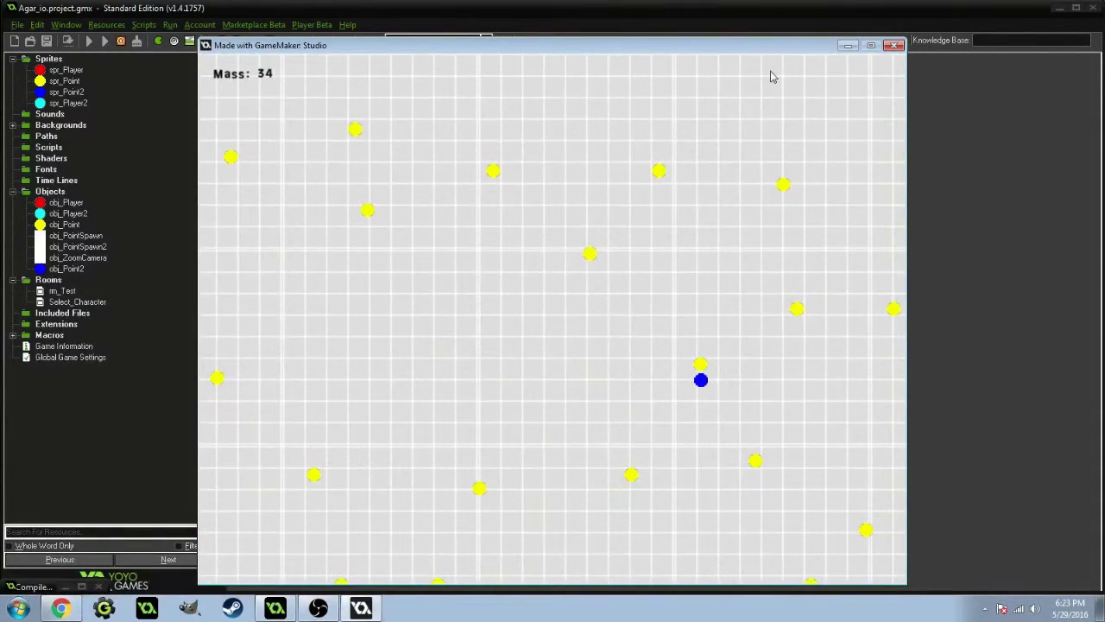
{"action": "left_click", "coordinate": [894, 45]}
Step: Add draw_self(); on a new line after the mass text in obj_Player's Draw code
{"action": "double_click", "coordinate": [65, 202]}
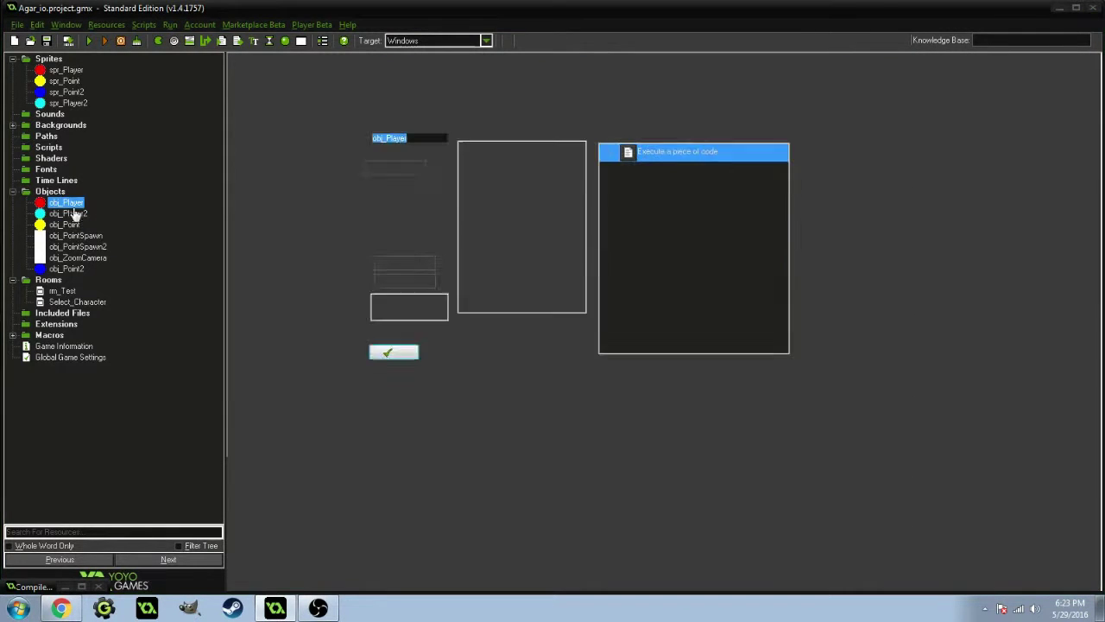
{"action": "left_click", "coordinate": [519, 216]}
{"action": "double_click", "coordinate": [618, 153]}
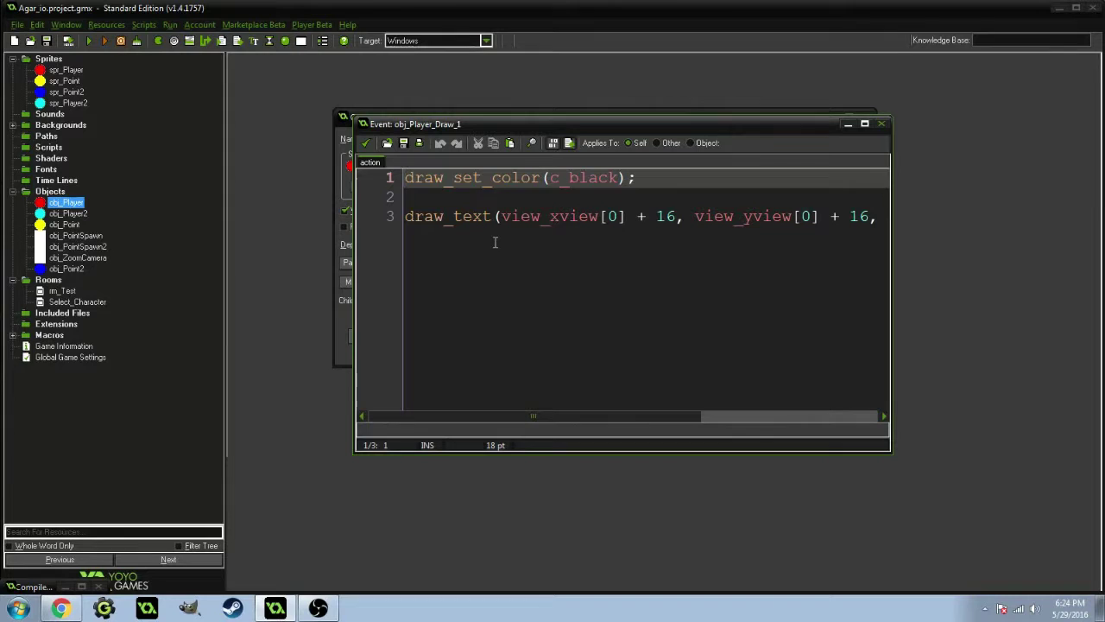
{"action": "left_click_drag", "start_coordinate": [569, 416], "coordinate": [746, 416]}
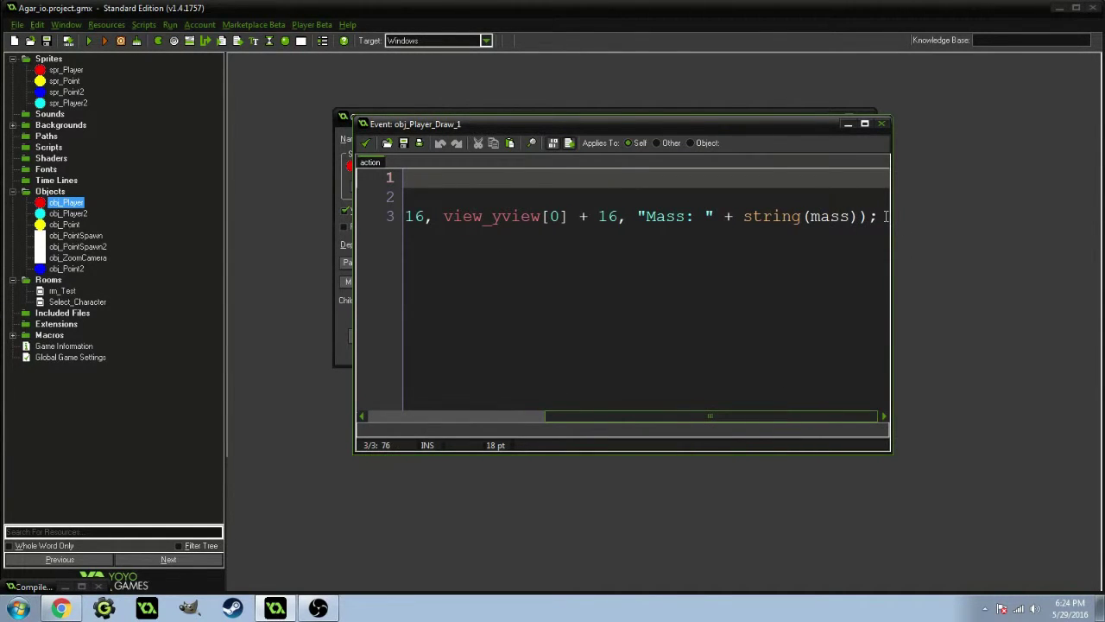
{"action": "key", "text": "Return"}
{"action": "key", "text": "Return"}
{"action": "type", "text": "draw"}
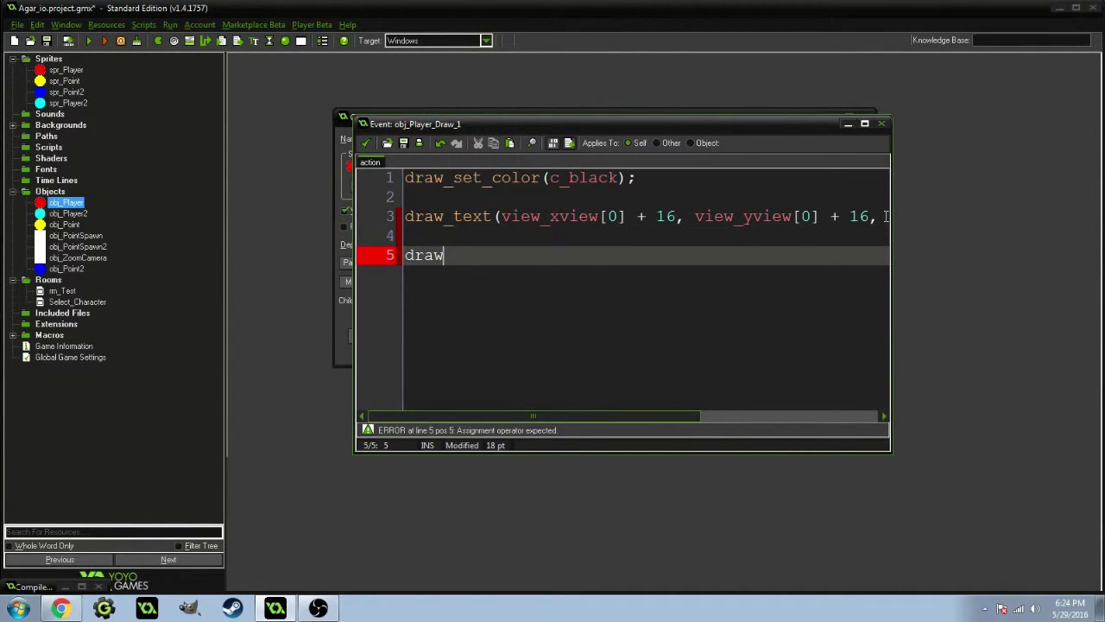
{"action": "type", "text": "_self("}
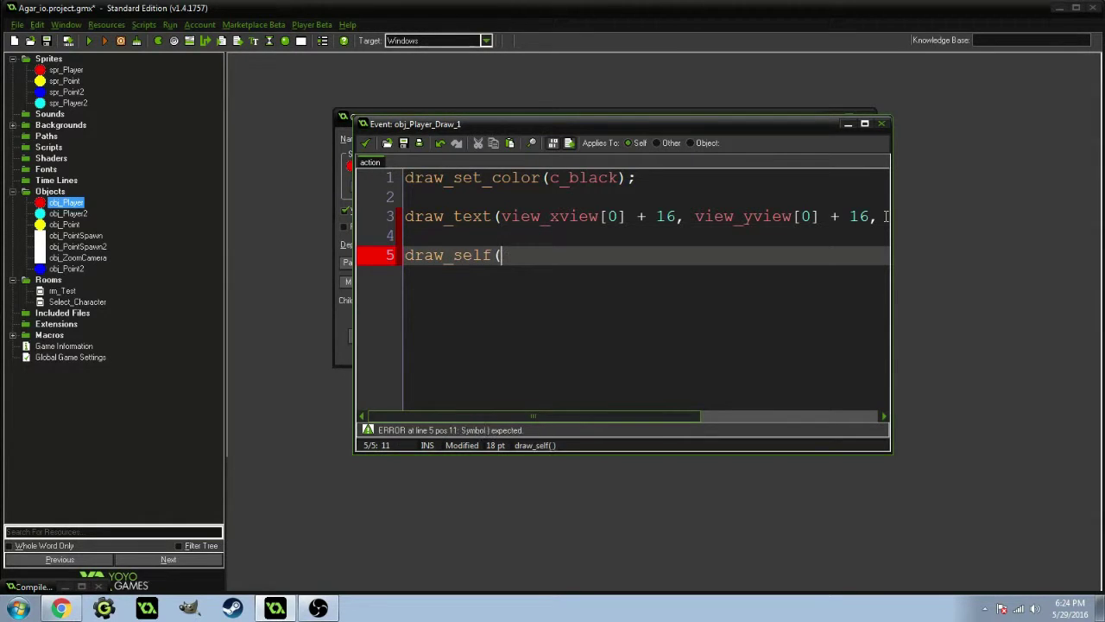
{"action": "type", "text": ");"}
{"action": "left_click", "coordinate": [365, 142]}
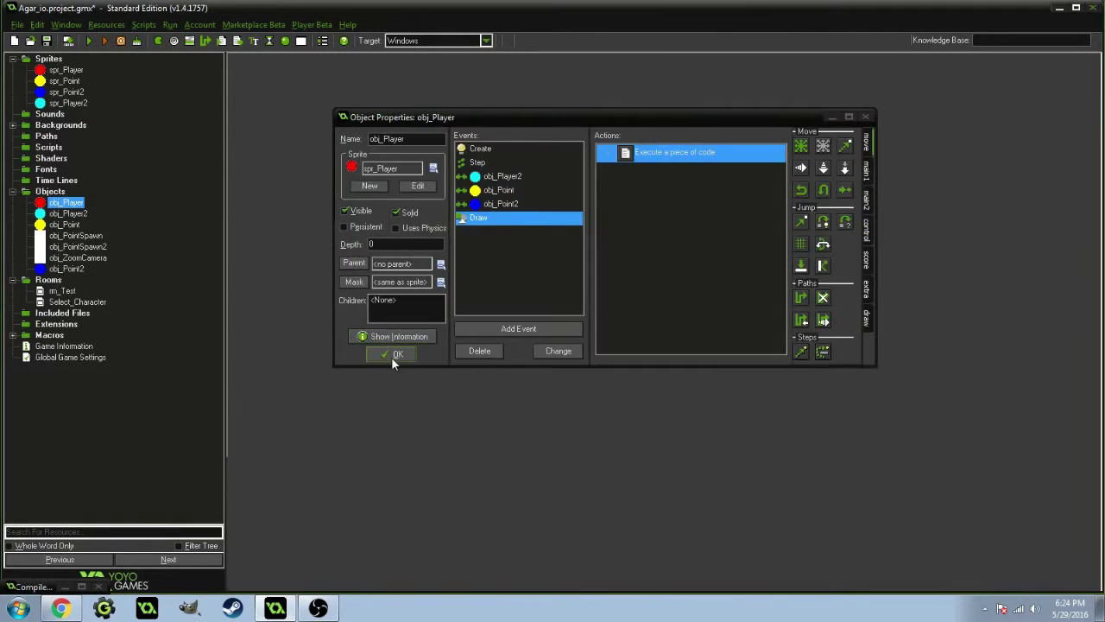
{"action": "left_click", "coordinate": [391, 357]}
Step: Save and run the game to watch the Mass label, then close it with Escape
{"action": "left_click", "coordinate": [89, 42]}
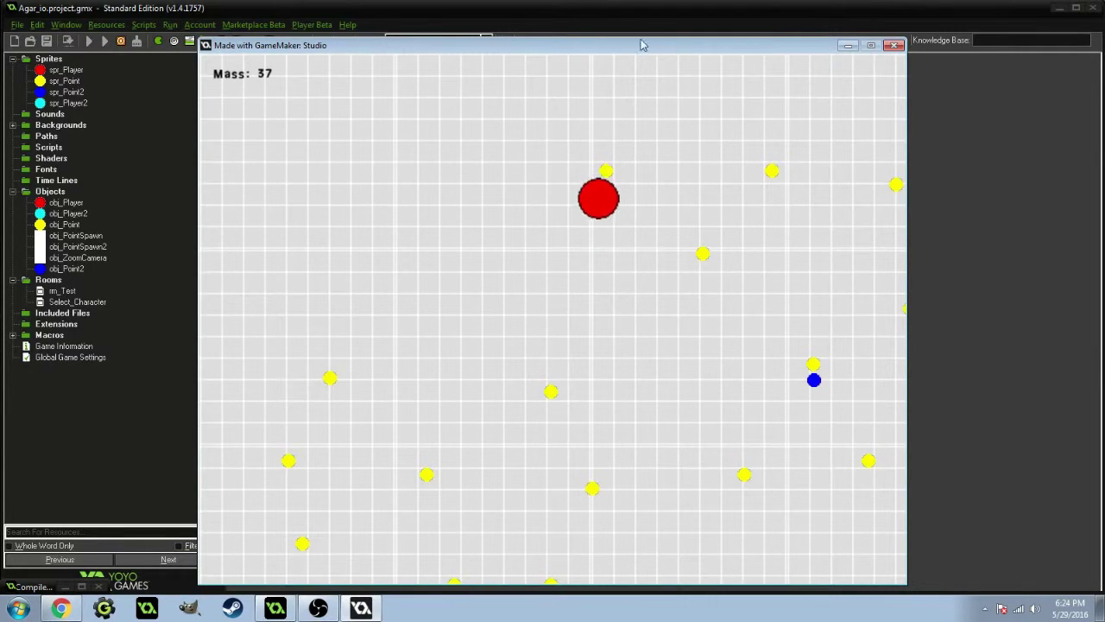
{"action": "key", "text": "Escape"}
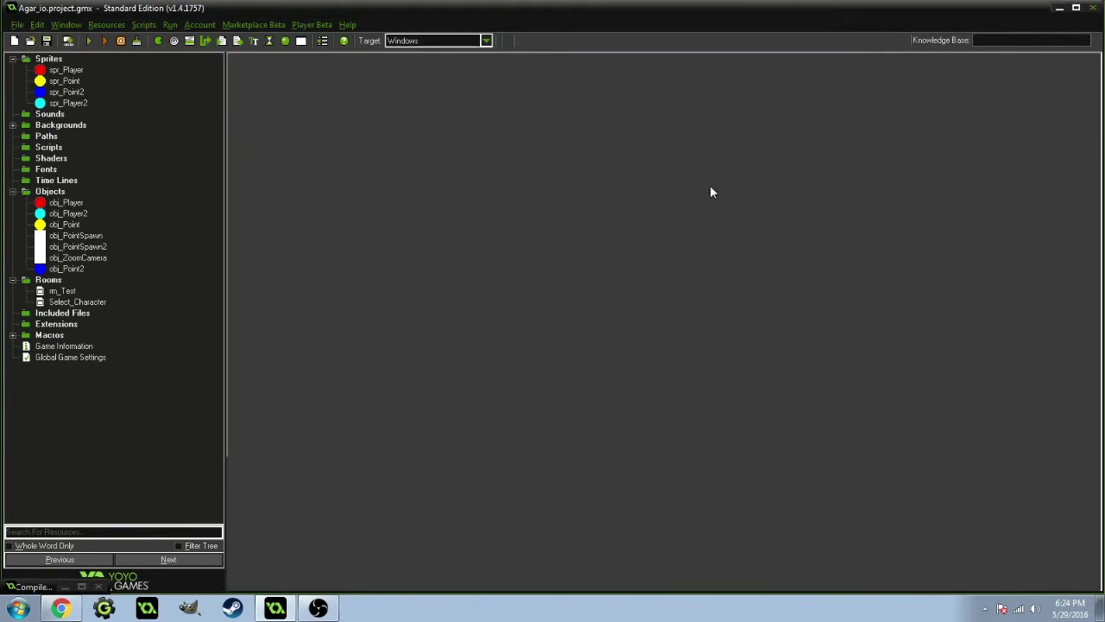
Step: In obj_Player's obj_Player2 collision code, replace global.secondMass with 48 and begin an image line
{"action": "double_click", "coordinate": [75, 204]}
{"action": "left_click", "coordinate": [512, 178]}
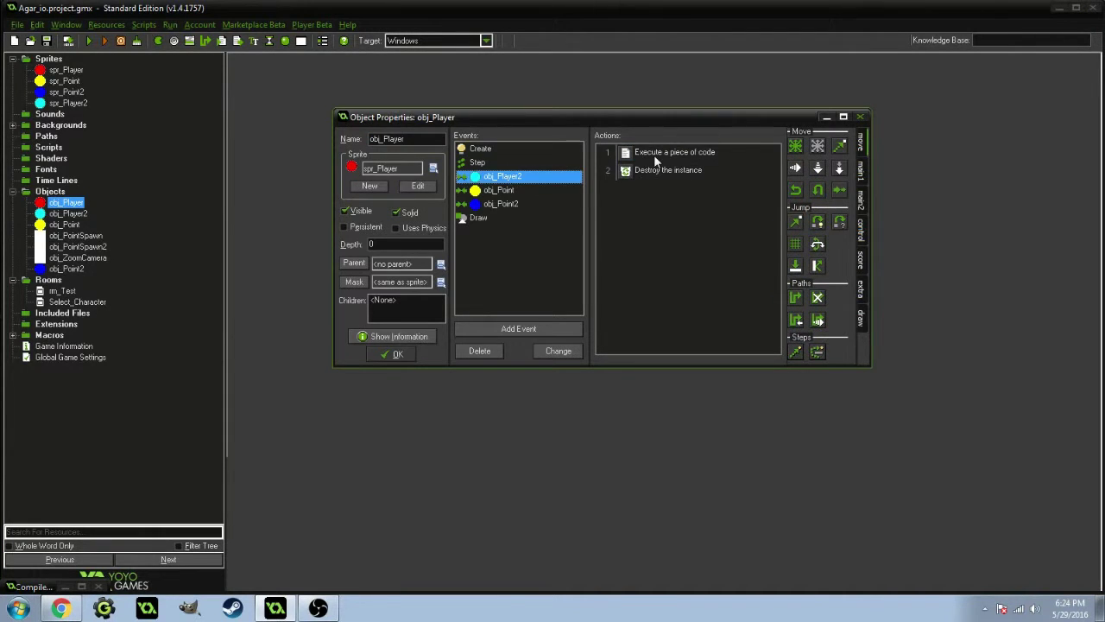
{"action": "double_click", "coordinate": [657, 154]}
{"action": "left_click", "coordinate": [689, 197]}
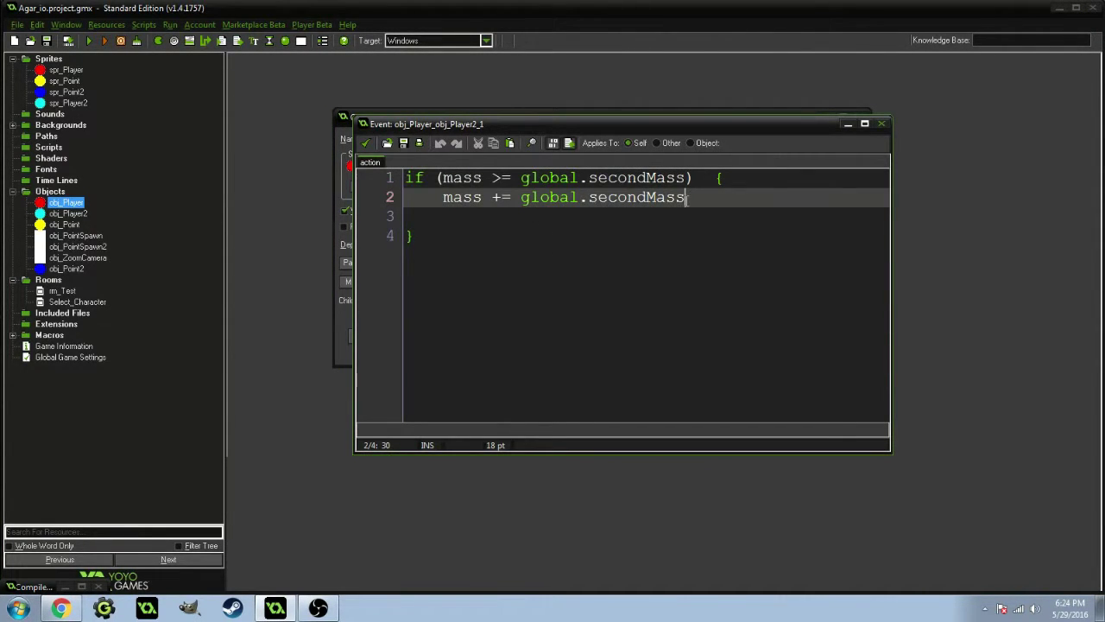
{"action": "mouse_move", "coordinate": [687, 197]}
{"action": "left_mouse_down"}
{"action": "mouse_move", "coordinate": [444, 217]}
{"action": "mouse_move", "coordinate": [447, 199]}
{"action": "left_mouse_up"}
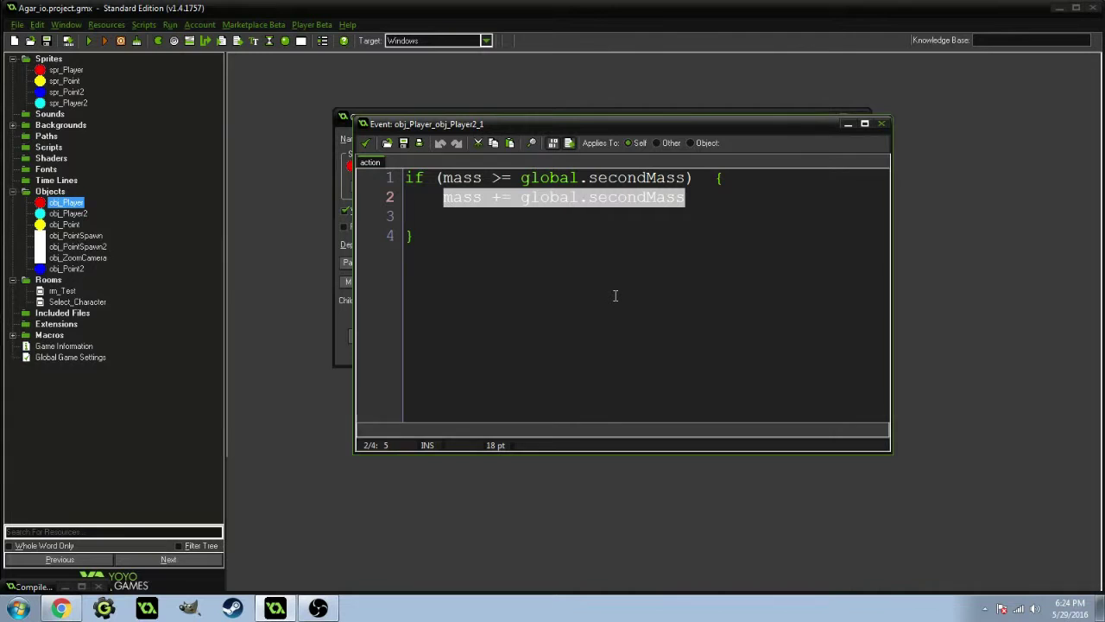
{"action": "left_click", "coordinate": [696, 202]}
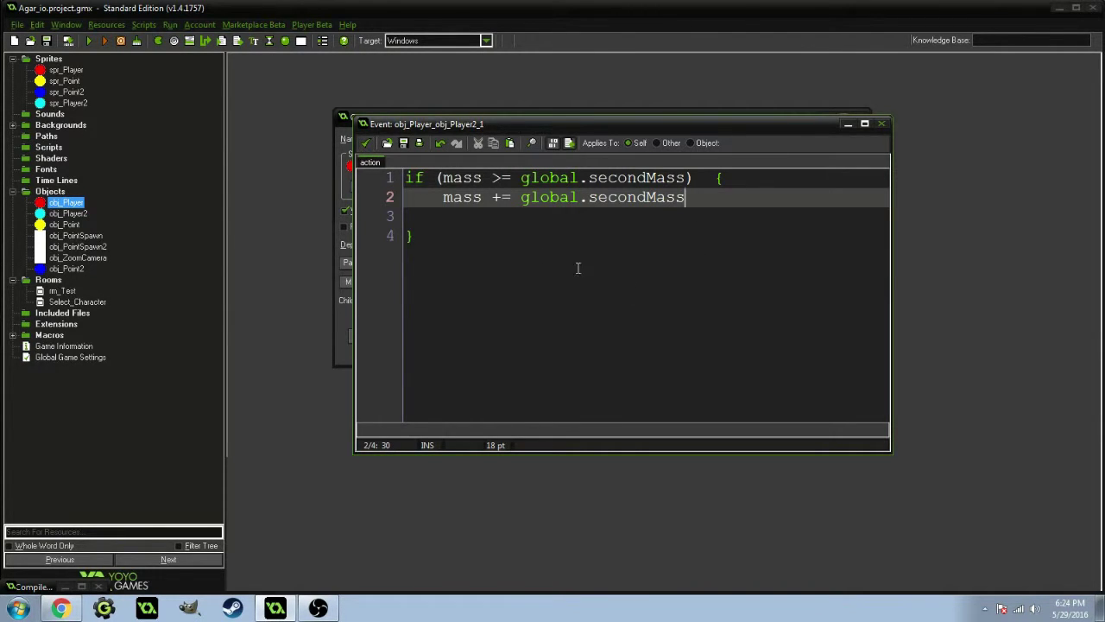
{"action": "key", "text": "shift+Down"}
{"action": "left_click", "coordinate": [520, 198], "text": "shift"}
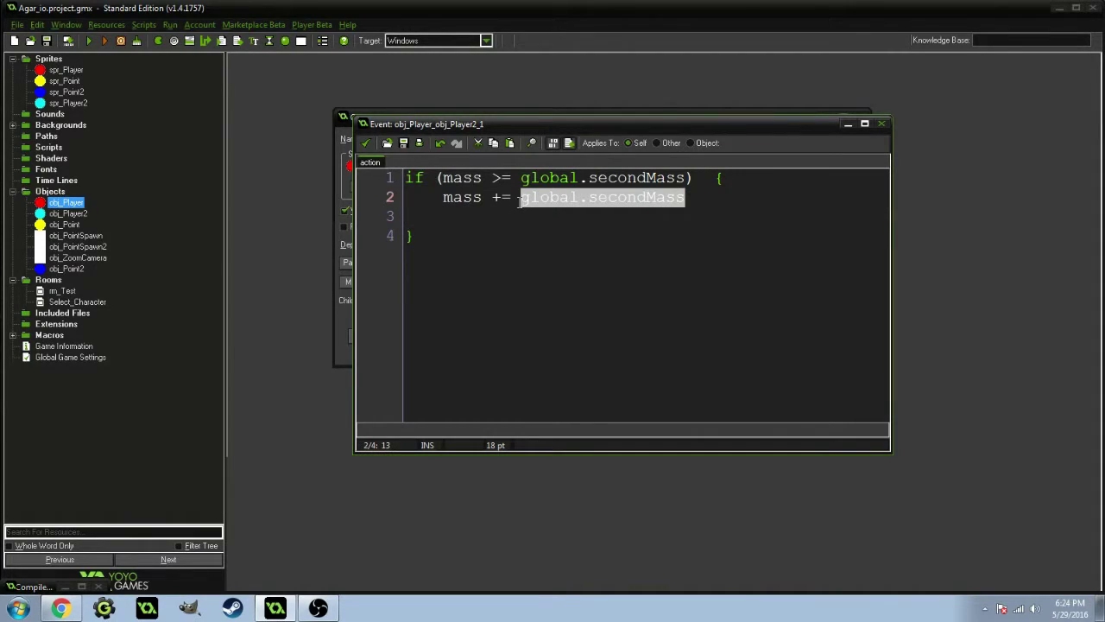
{"action": "type", "text": "48"}
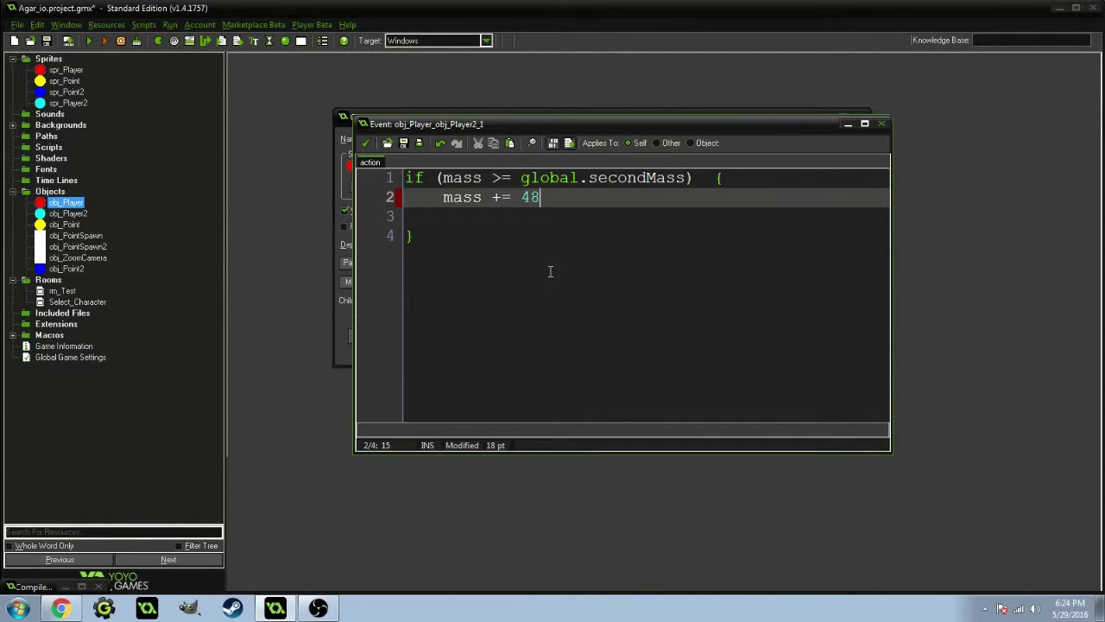
{"action": "left_click", "coordinate": [493, 218]}
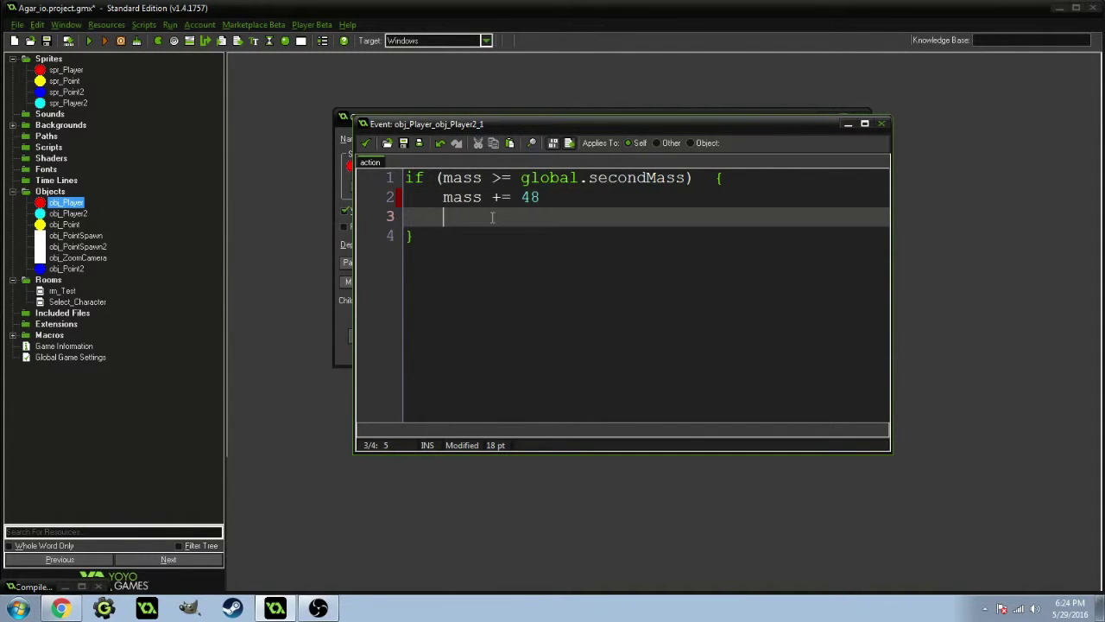
{"action": "key", "text": "BackSpace"}
{"action": "key", "text": "BackSpace"}
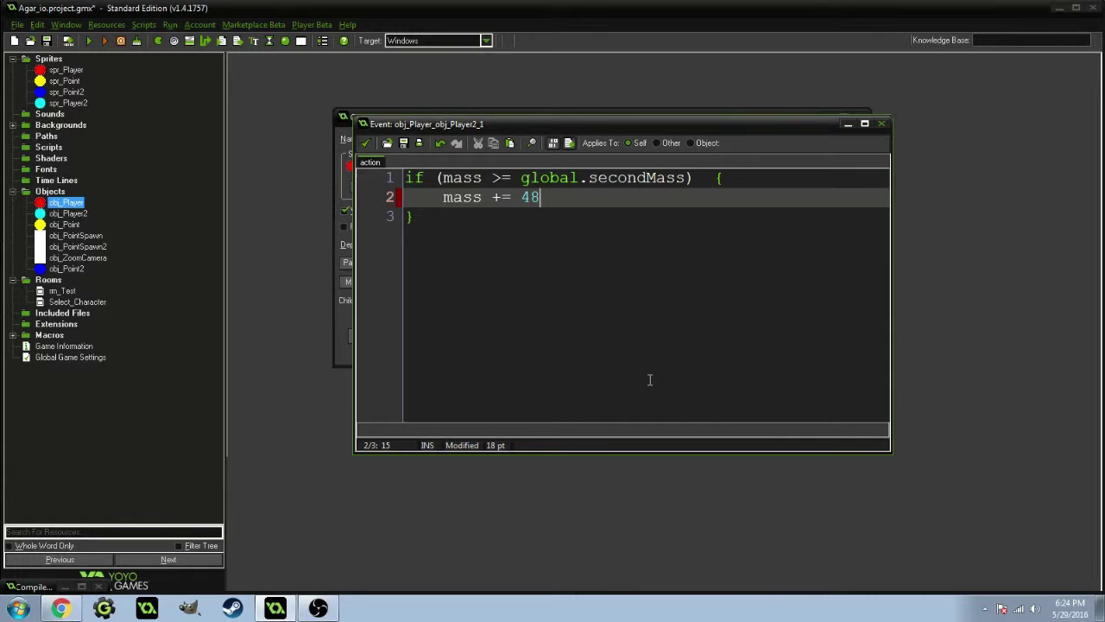
{"action": "key", "text": "Return"}
{"action": "type", "text": "image_"}
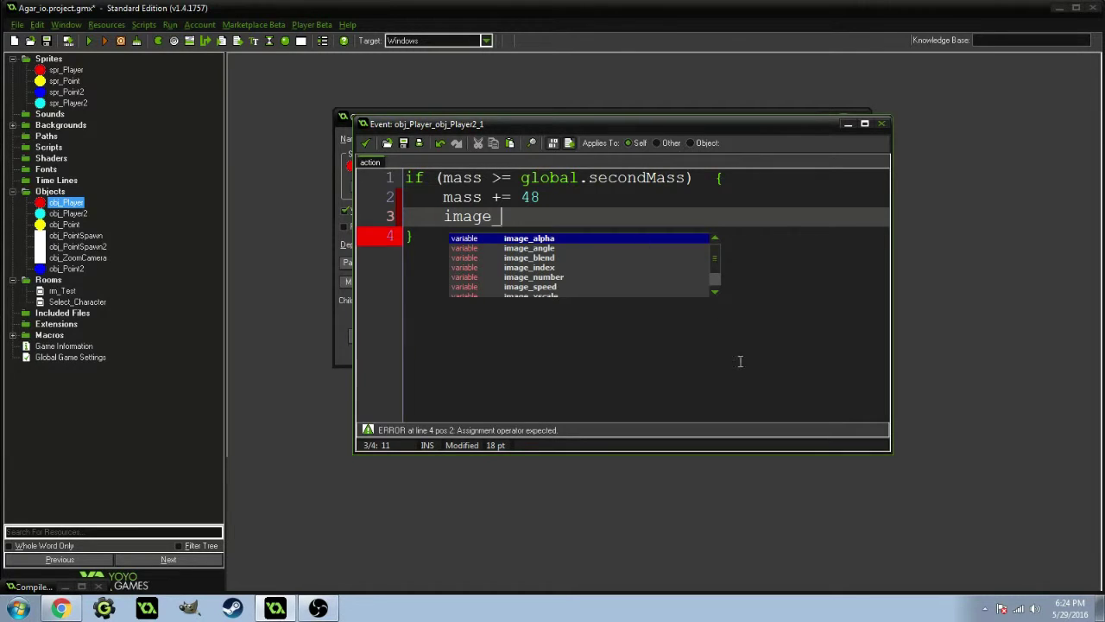
Step: Copy the image_xscale/image_yscale lines from the obj_Point collision into the obj_Player2 collision code
{"action": "left_click", "coordinate": [365, 143]}
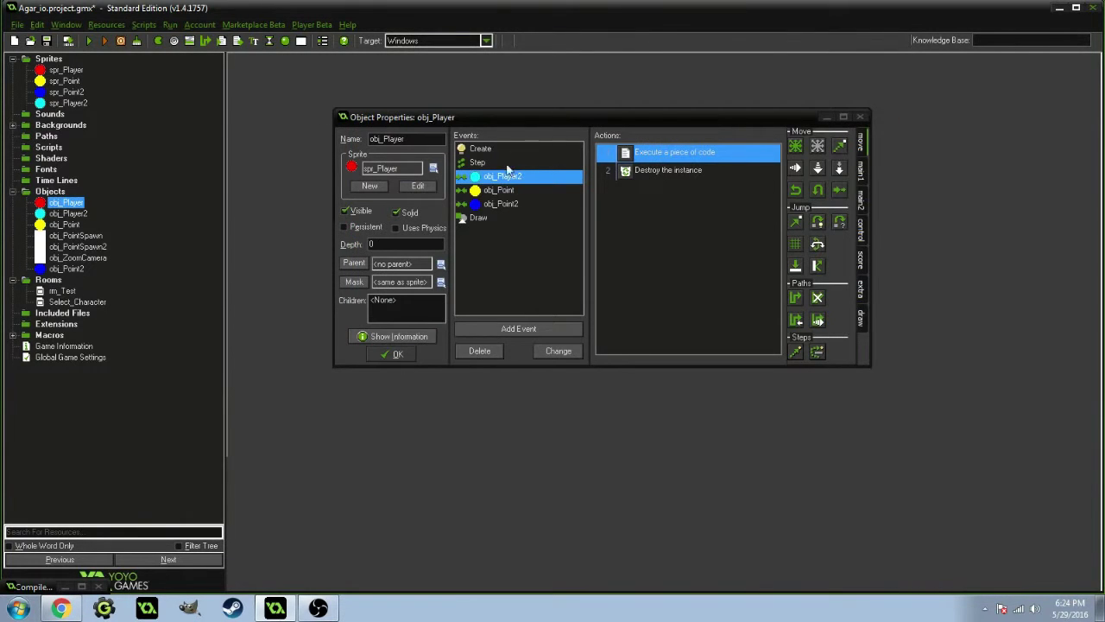
{"action": "left_click", "coordinate": [512, 191]}
{"action": "double_click", "coordinate": [649, 151]}
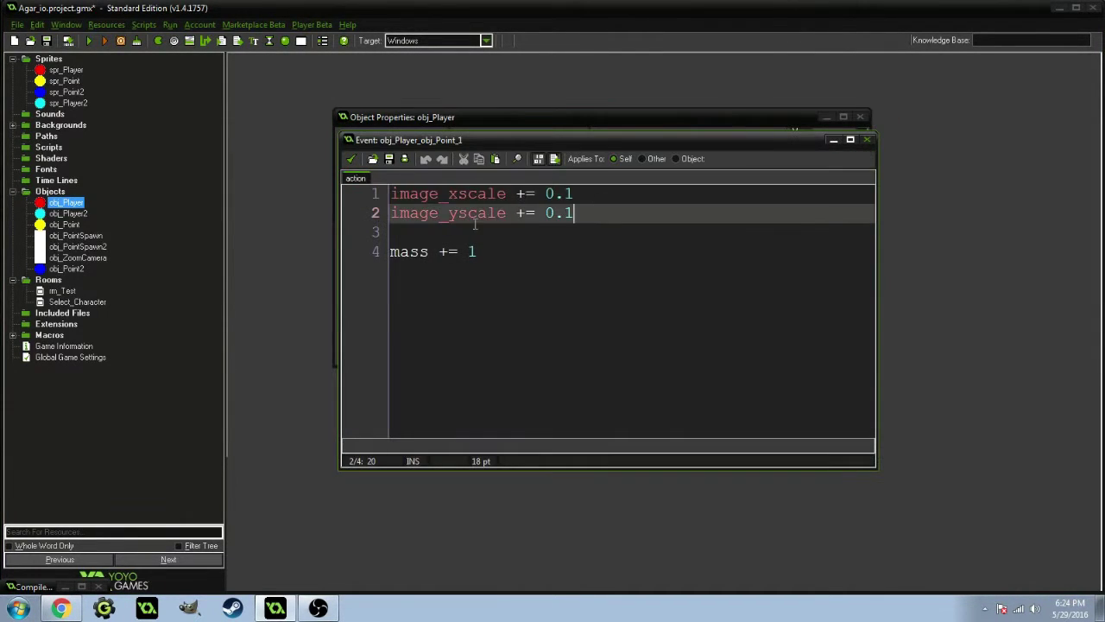
{"action": "left_click_drag", "start_coordinate": [574, 213], "coordinate": [380, 194]}
{"action": "key", "text": "ctrl+c"}
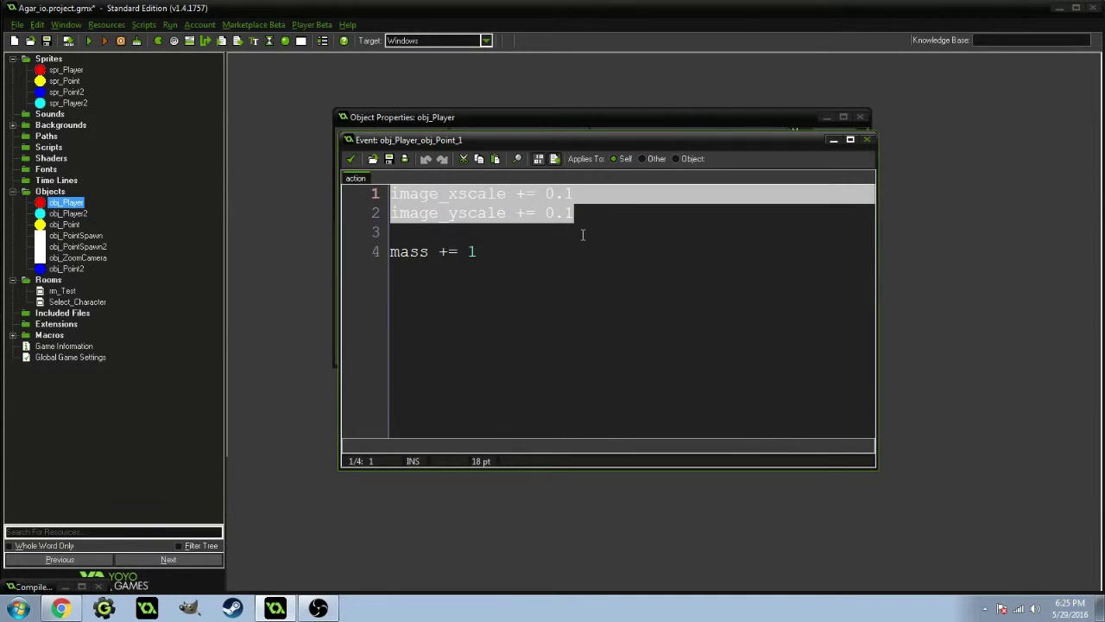
{"action": "left_click", "coordinate": [350, 158]}
{"action": "left_click", "coordinate": [564, 176]}
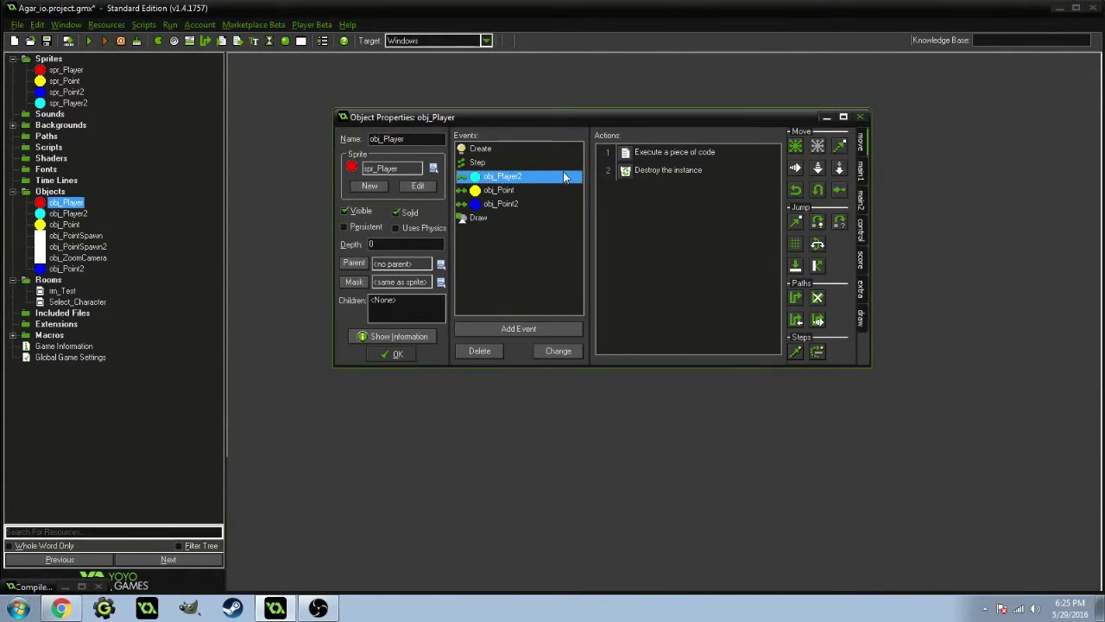
{"action": "double_click", "coordinate": [668, 155]}
{"action": "left_click_drag", "start_coordinate": [503, 217], "coordinate": [455, 219]}
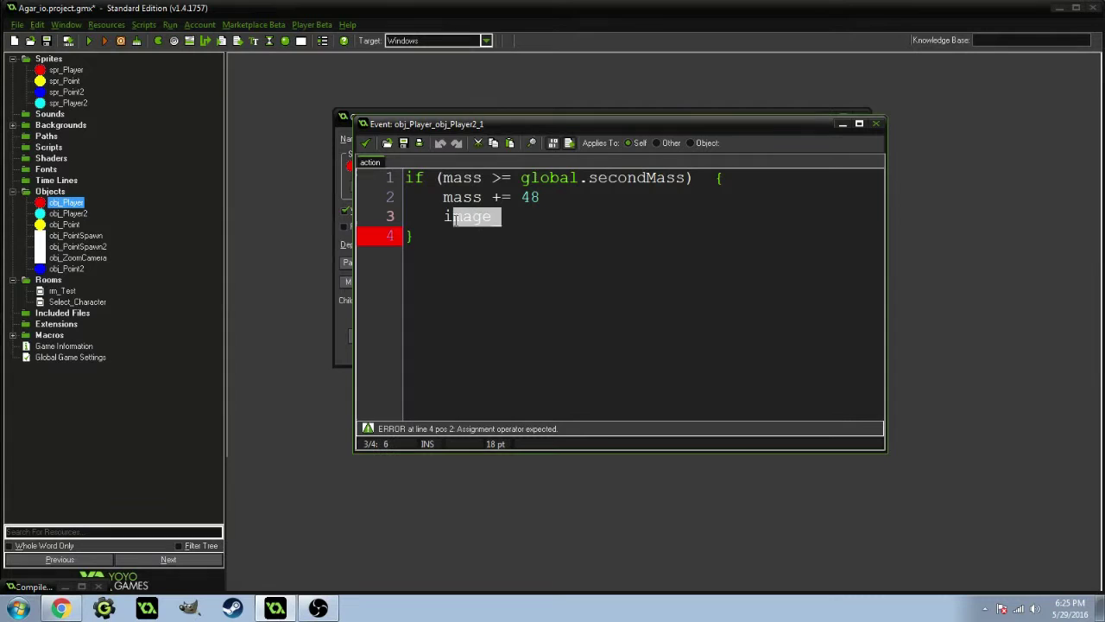
{"action": "key", "text": "ctrl+v"}
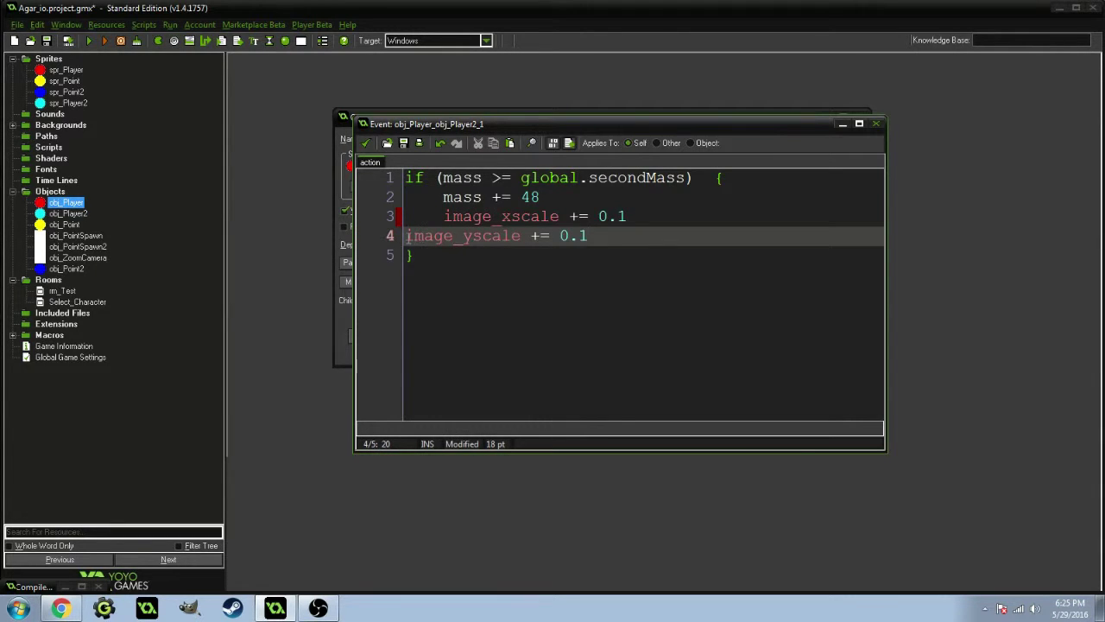
Step: Change both pasted scale increments from 0.1 to 1, close obj_Player, and save the project
{"action": "left_click", "coordinate": [408, 236]}
{"action": "key", "text": "Tab"}
{"action": "left_click", "coordinate": [628, 217]}
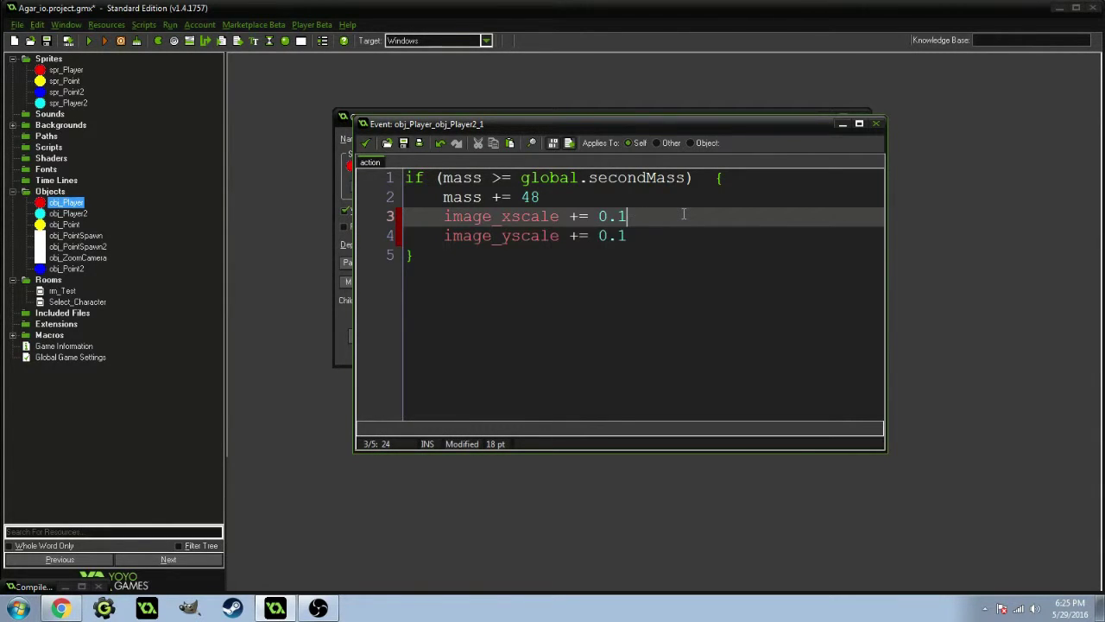
{"action": "key", "text": "BackSpace"}
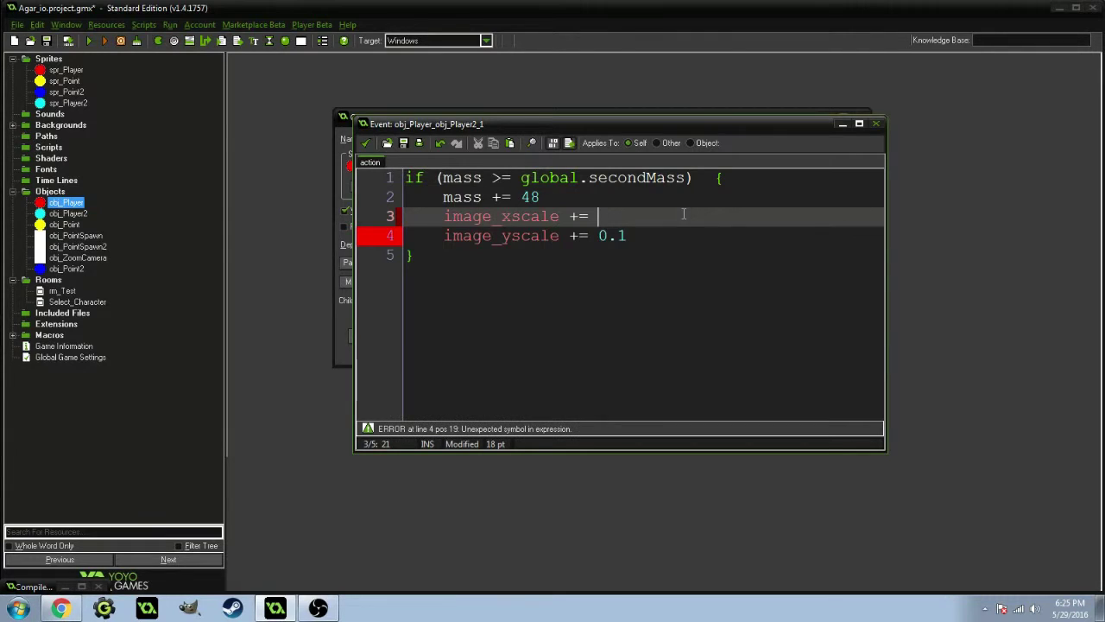
{"action": "type", "text": "1"}
{"action": "key", "text": "Down"}
{"action": "key", "text": "Home"}
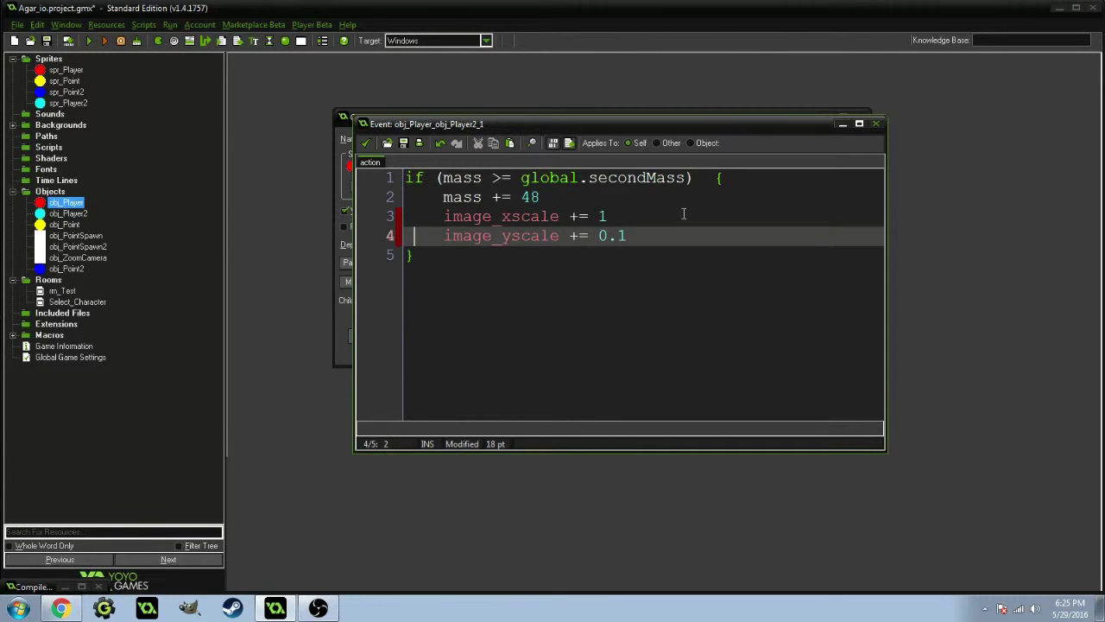
{"action": "left_click", "coordinate": [636, 236]}
{"action": "key", "text": "BackSpace"}
{"action": "key", "text": "BackSpace"}
{"action": "key", "text": "BackSpace"}
{"action": "type", "text": "1"}
{"action": "left_click", "coordinate": [366, 143]}
{"action": "left_click", "coordinate": [386, 353]}
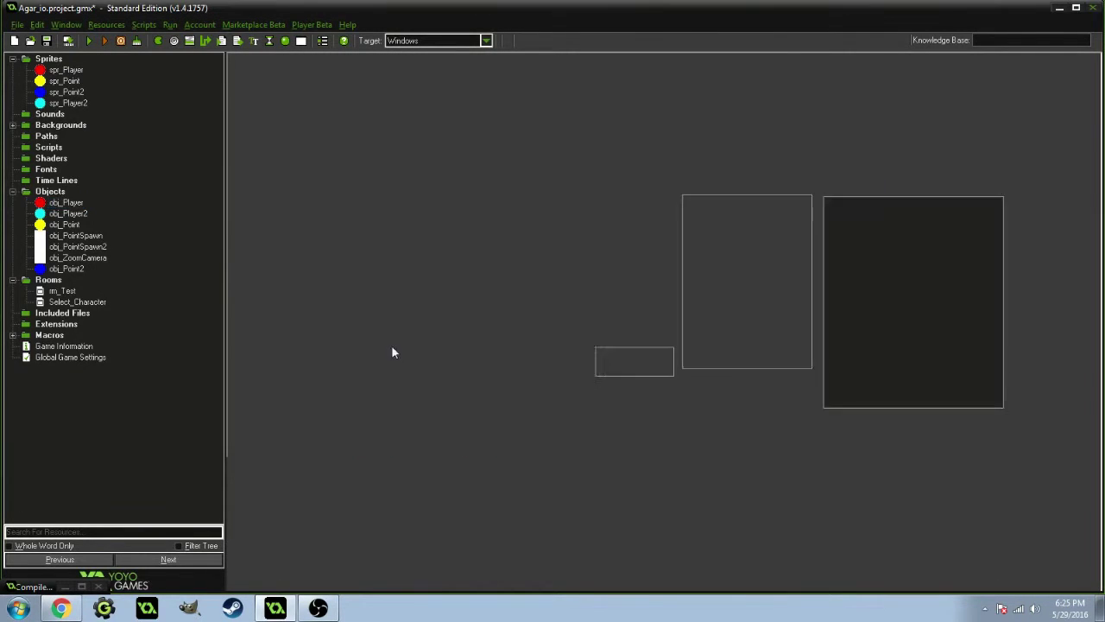
{"action": "key", "text": "ctrl+s"}
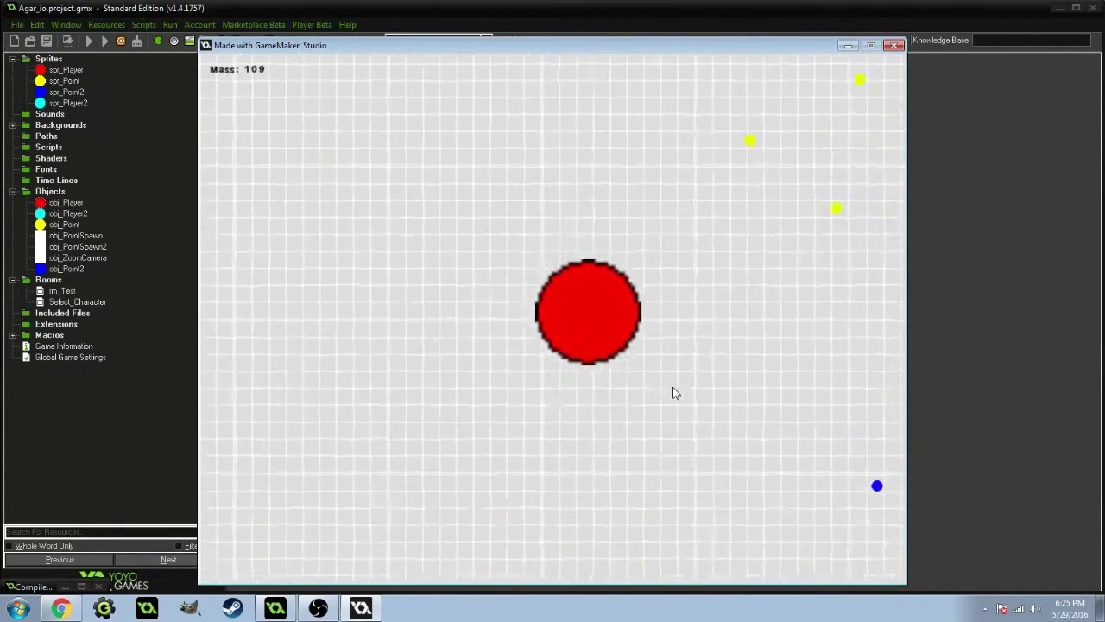
Step: Zoom out in the running game to watch the red player grow past 100 mass
{"action": "scroll", "coordinate": [675, 393], "scroll_direction": "down", "scroll_amount": 2}
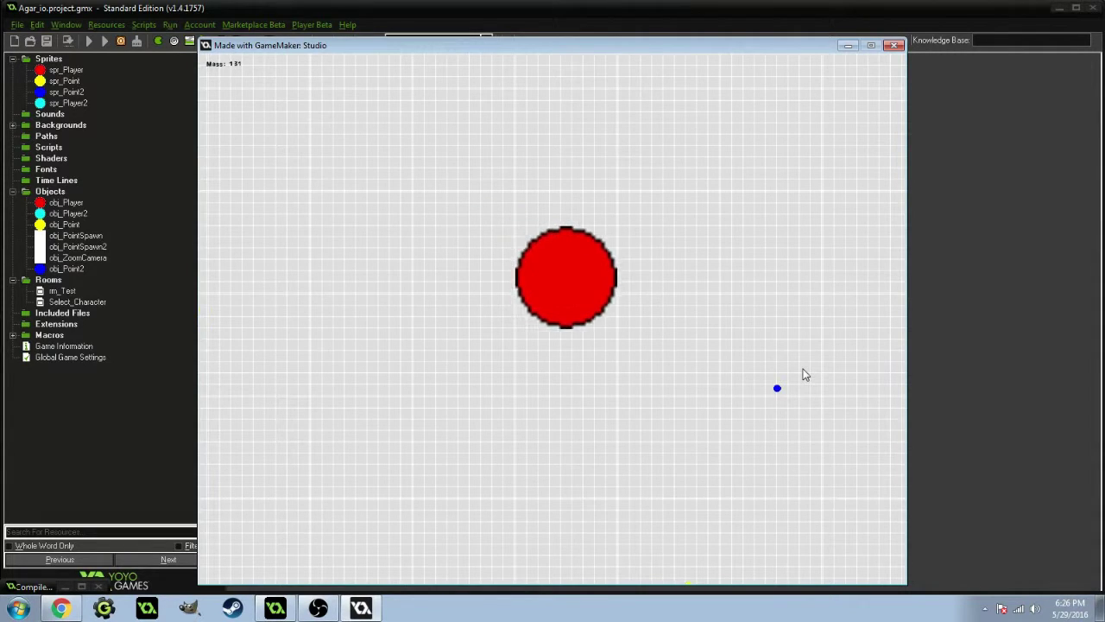
{"action": "key", "text": "Escape"}
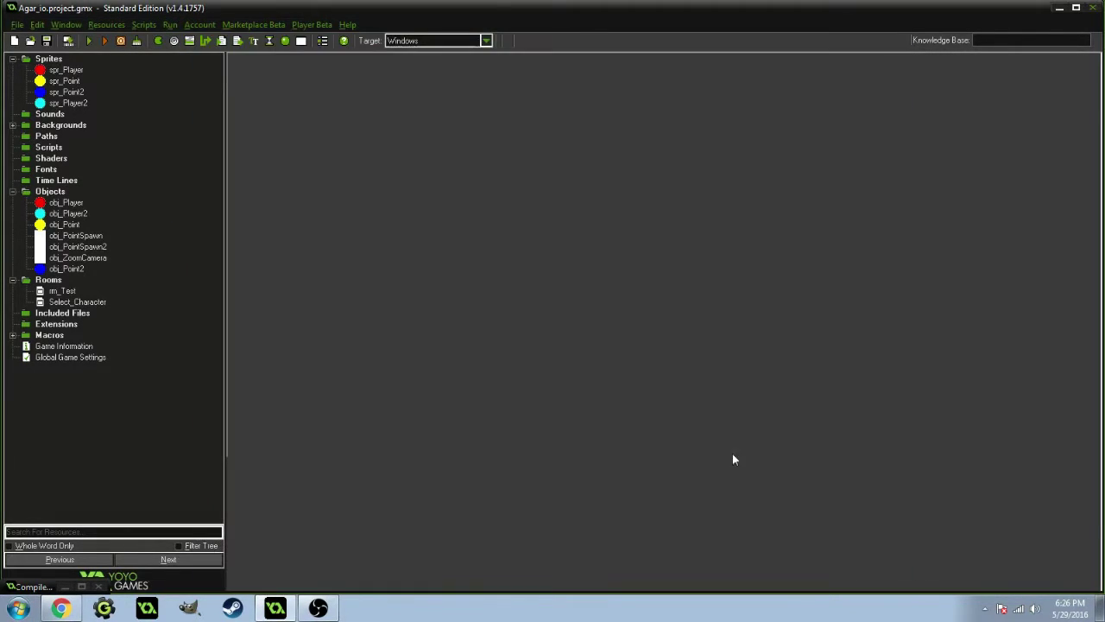